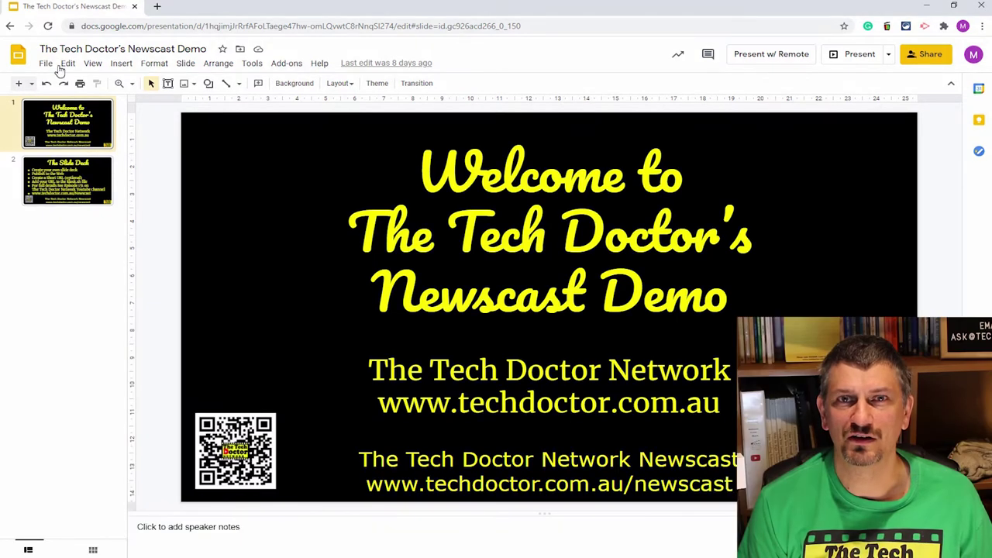
# Publish the presentation to the web, auto-advancing every 15 seconds, starting when the player loads and restarting after the last slide
pyautogui.click(46, 63)
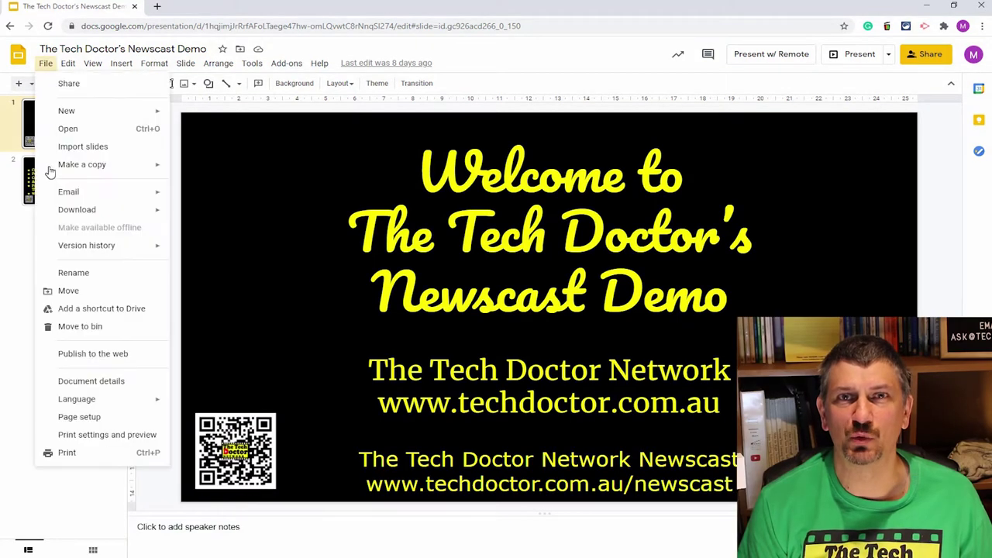
pyautogui.click(80, 357)
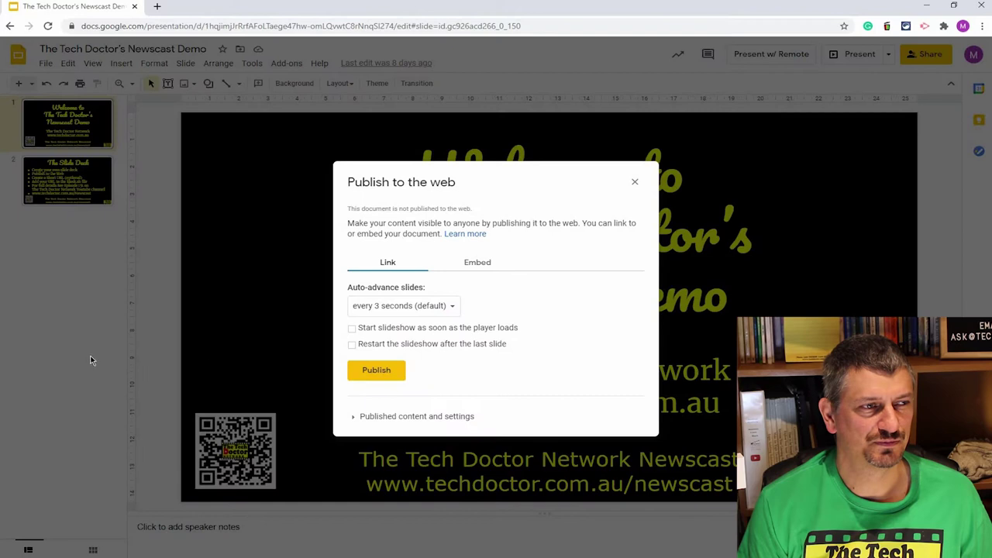
pyautogui.click(403, 306)
pyautogui.click(414, 345)
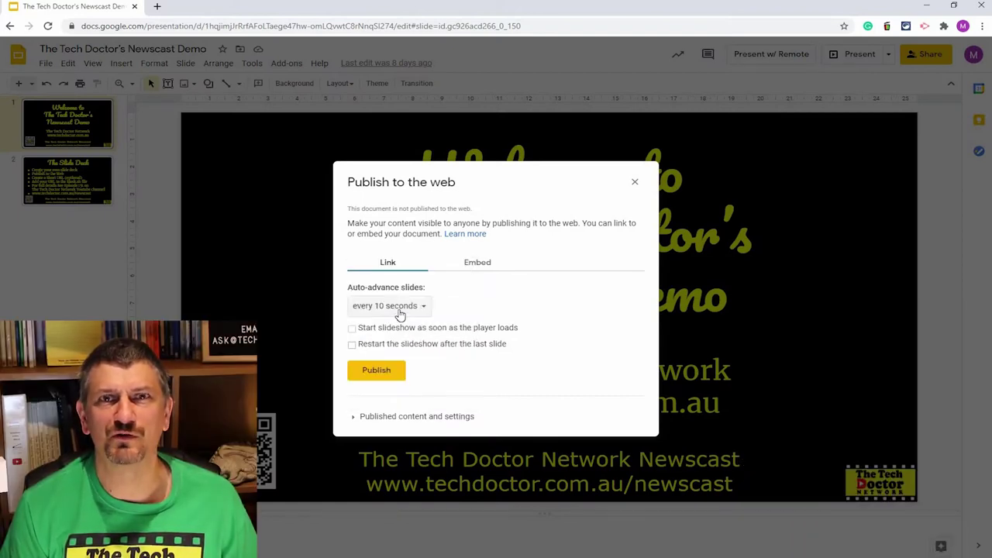
pyautogui.click(403, 308)
pyautogui.click(407, 327)
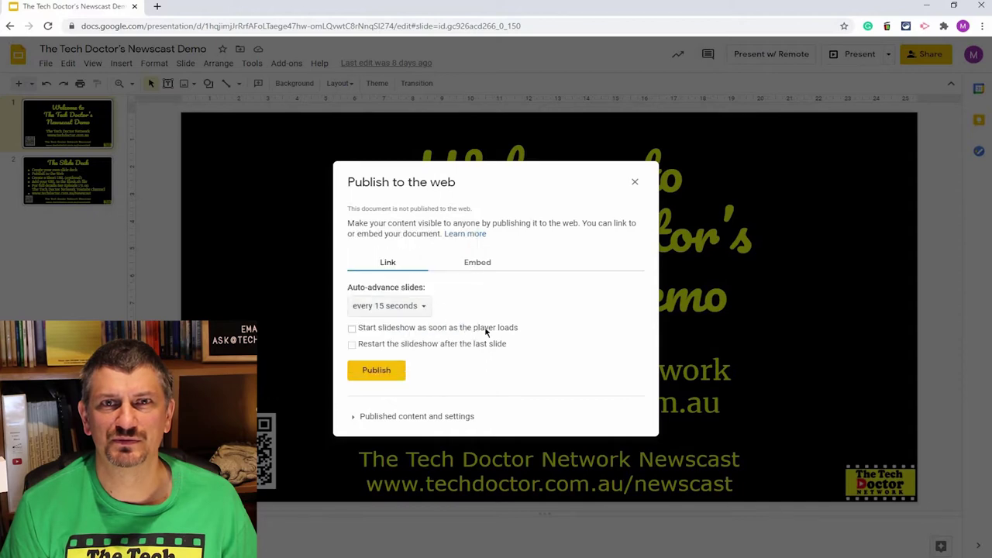
pyautogui.click(352, 328)
pyautogui.click(353, 345)
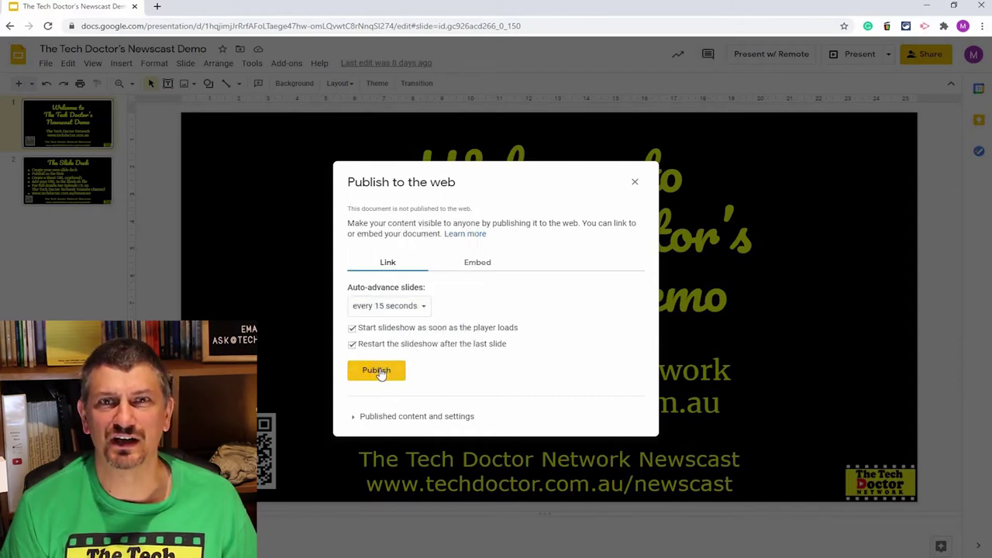
pyautogui.click(378, 371)
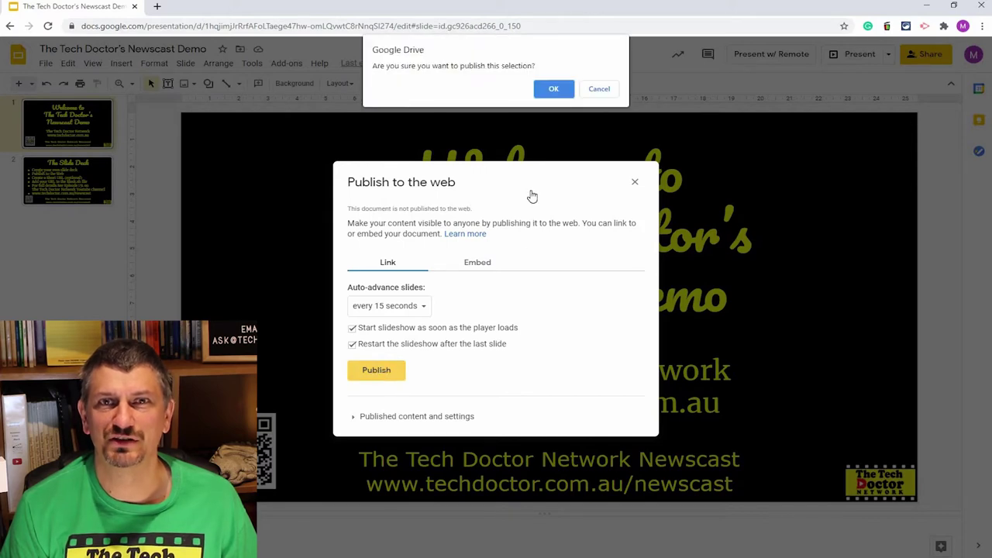
pyautogui.click(553, 90)
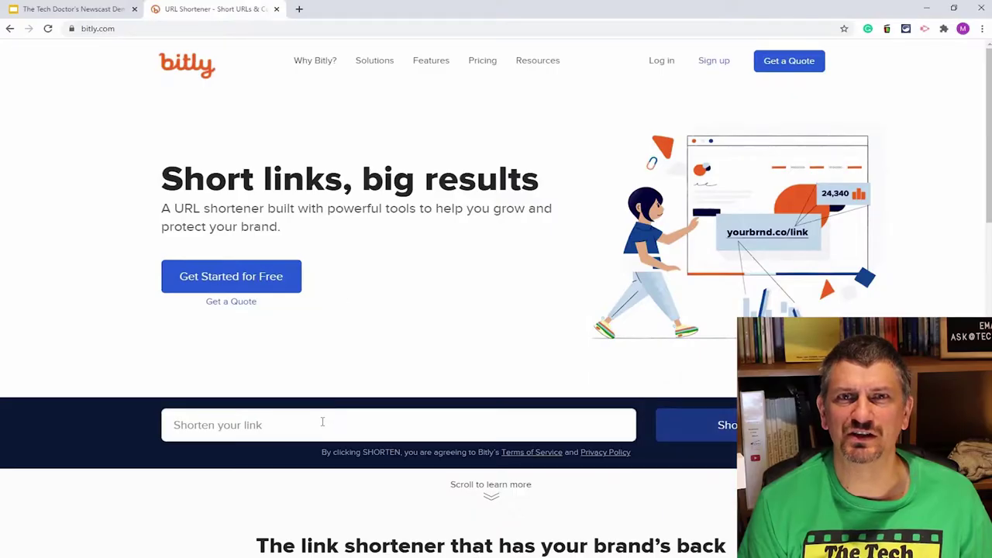
# Paste the published slideshow link into Bitly's link shortener on bitly.com and shorten it
pyautogui.click(323, 423)
pyautogui.hotkey('ctrl', 'v')
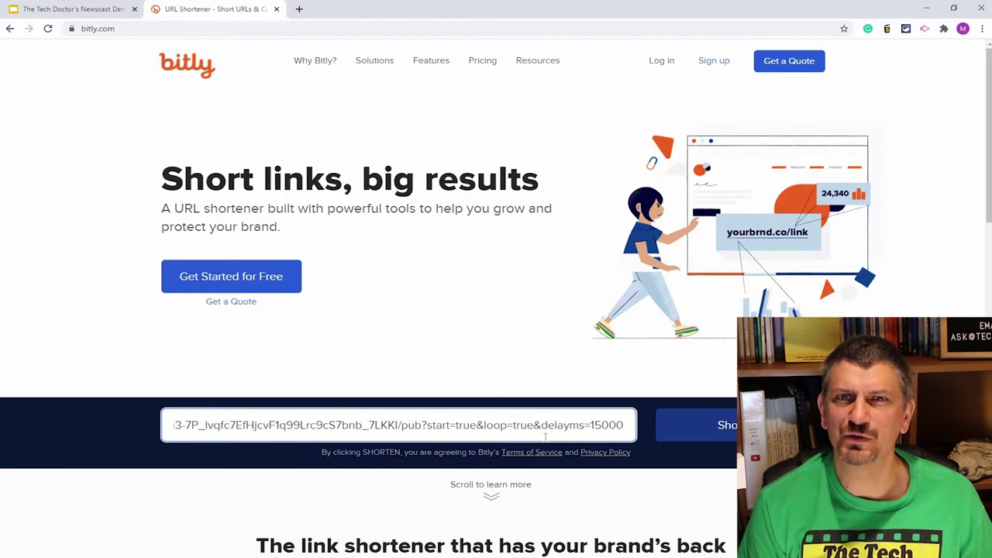
pyautogui.moveTo(605, 424); pyautogui.dragTo(687, 452)
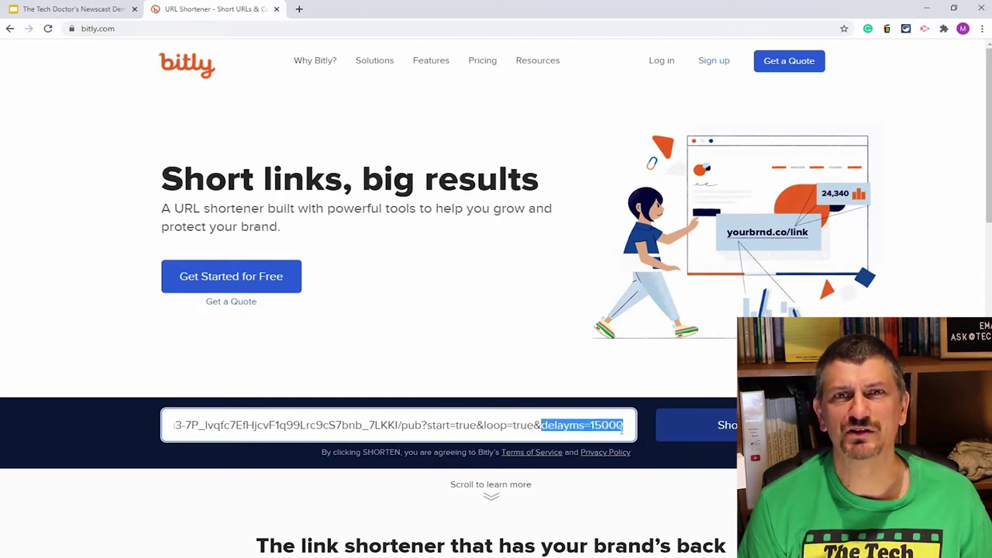
pyautogui.click(687, 458)
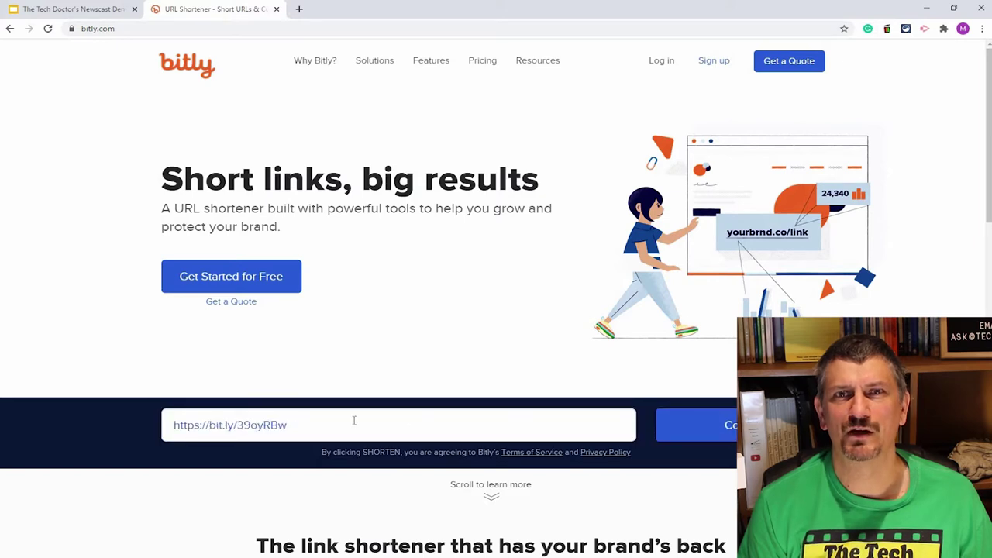
# Copy the shortened Bitly link and load it in a new browser tab
pyautogui.click(378, 434)
pyautogui.hotkey('ctrl', 'c')
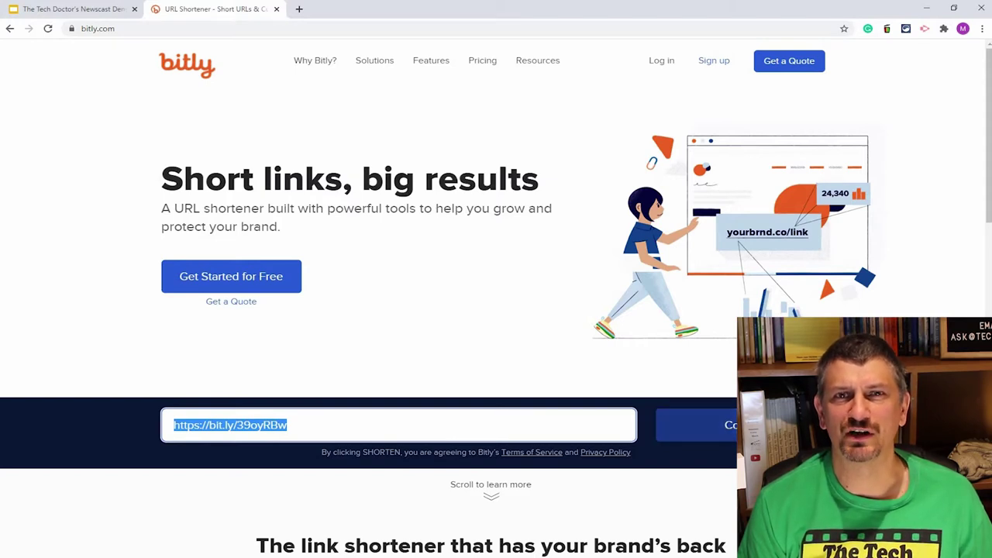
pyautogui.click(297, 10)
pyautogui.hotkey('ctrl', 'v')
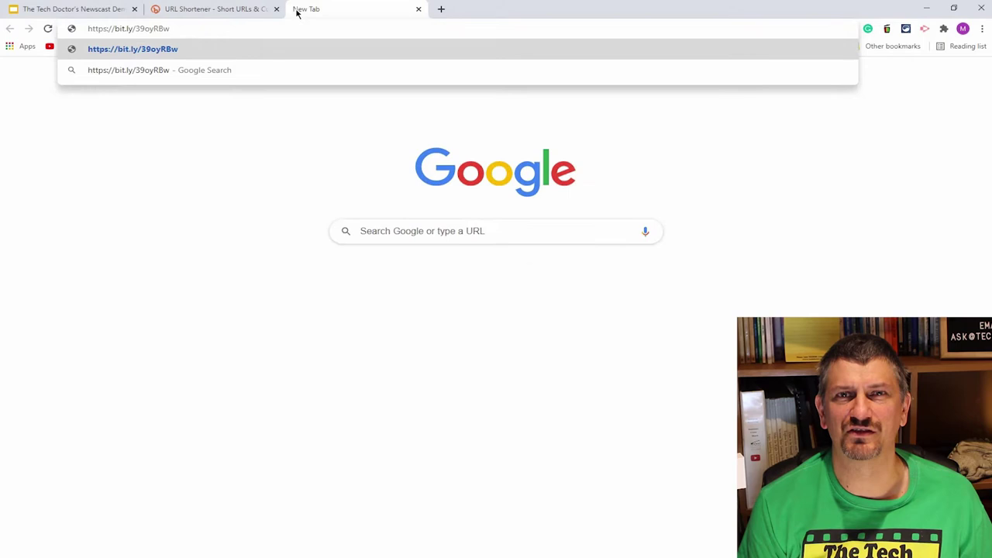
pyautogui.press('Return')
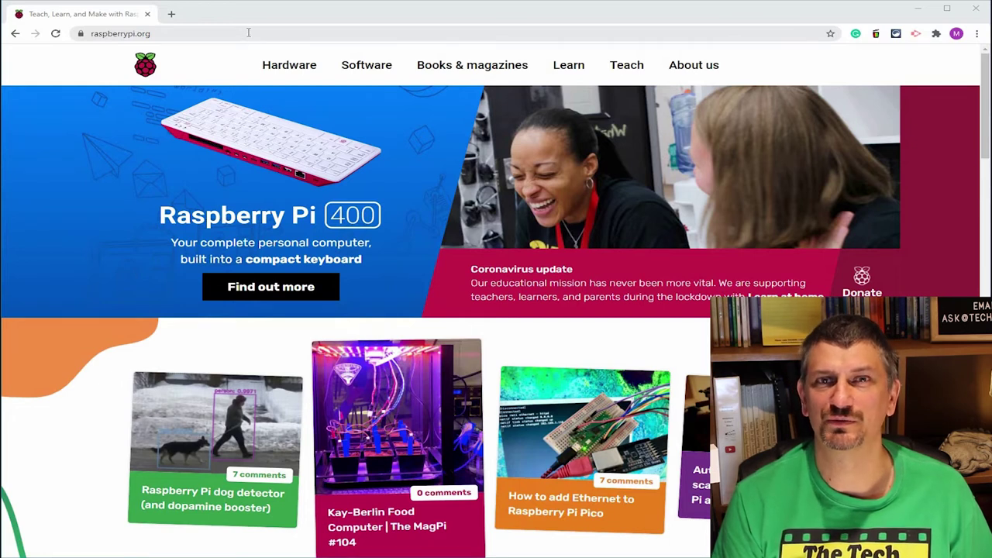
# Download Raspberry Pi Imager for Windows from the software page of raspberrypi.org
pyautogui.moveTo(363, 76)
pyautogui.click(371, 69)
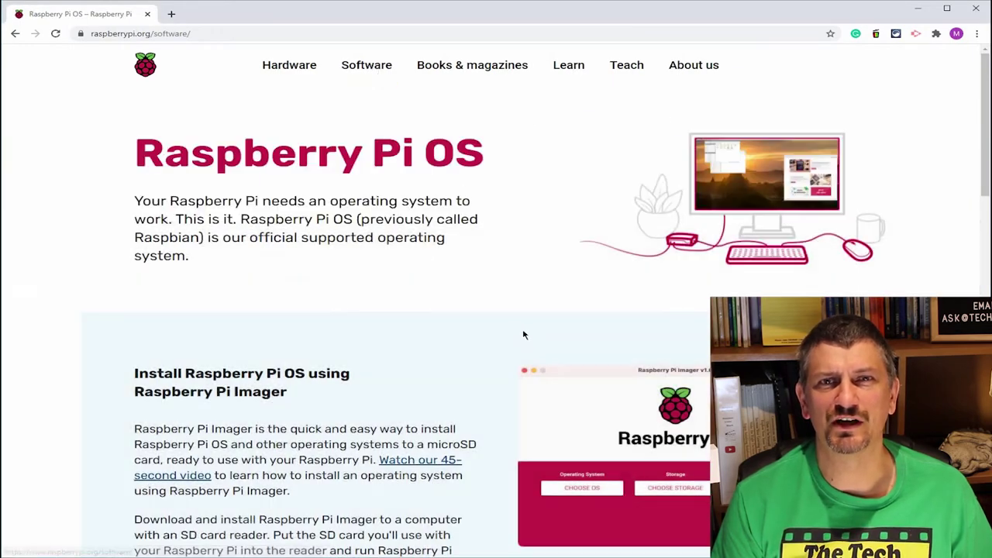
pyautogui.scroll(-2, 482, 279)
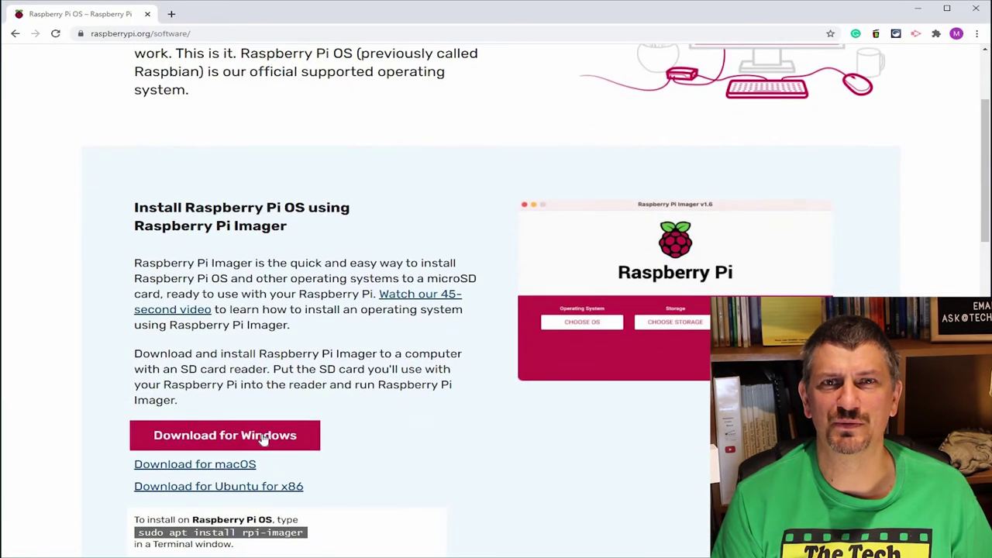
pyautogui.click(261, 435)
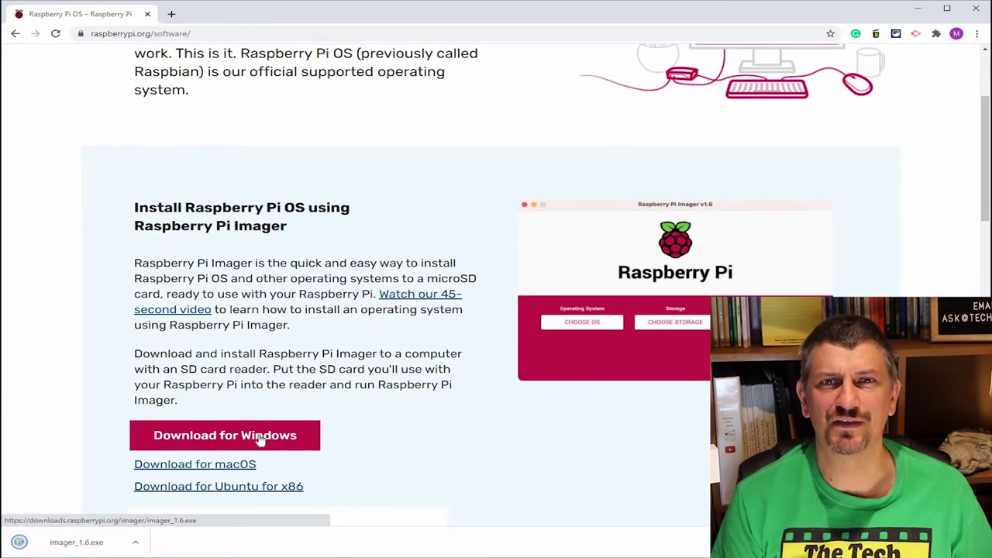
# Run the downloaded imager_1.6.exe installer, install Raspberry Pi Imager and launch it
pyautogui.click(73, 542)
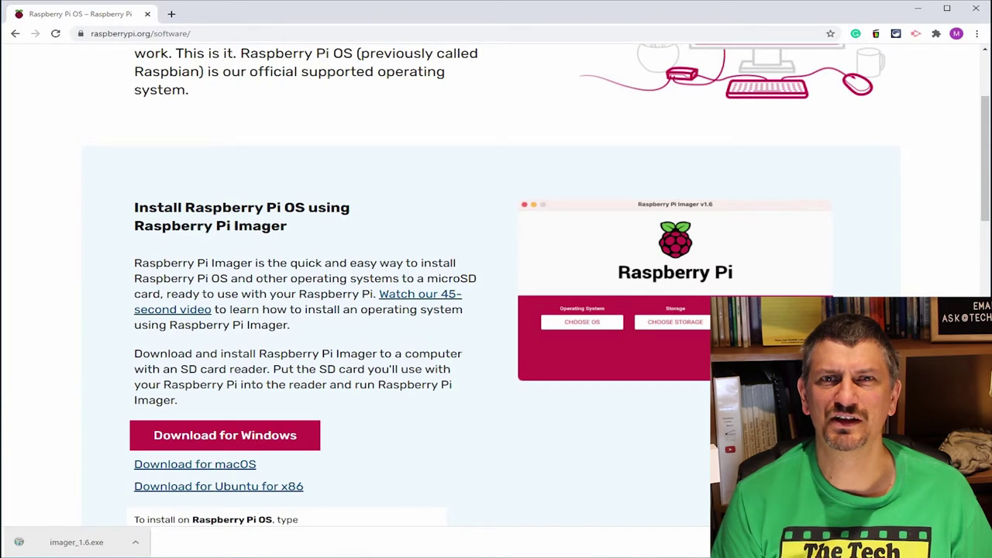
pyautogui.click(601, 373)
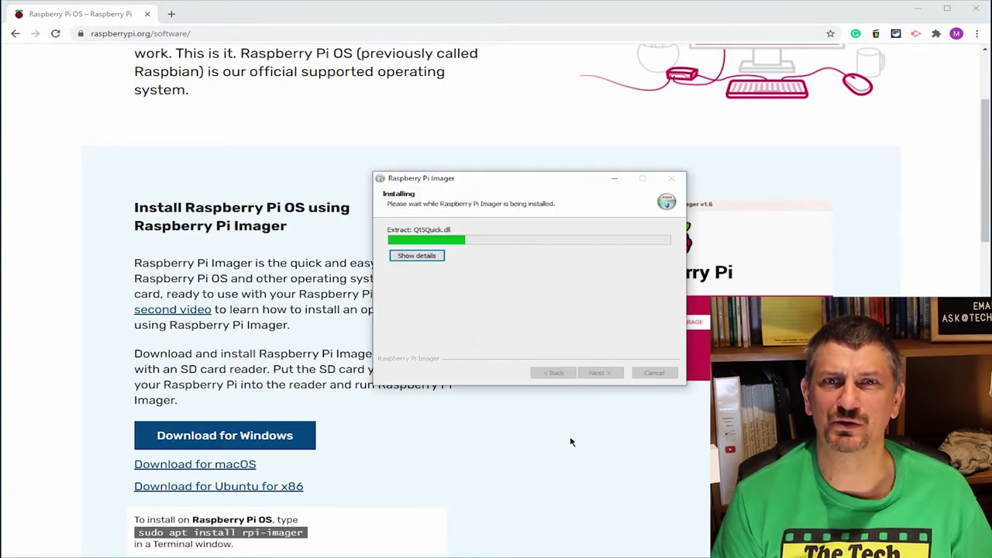
pyautogui.click(600, 372)
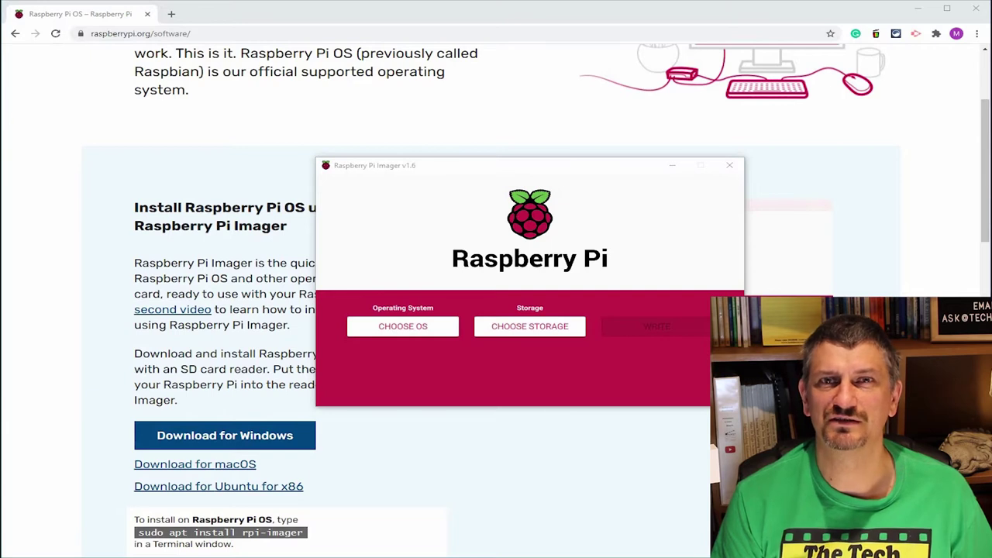
# Choose Raspberry Pi OS (32-bit) as the operating system to write in Raspberry Pi Imager
pyautogui.click(405, 328)
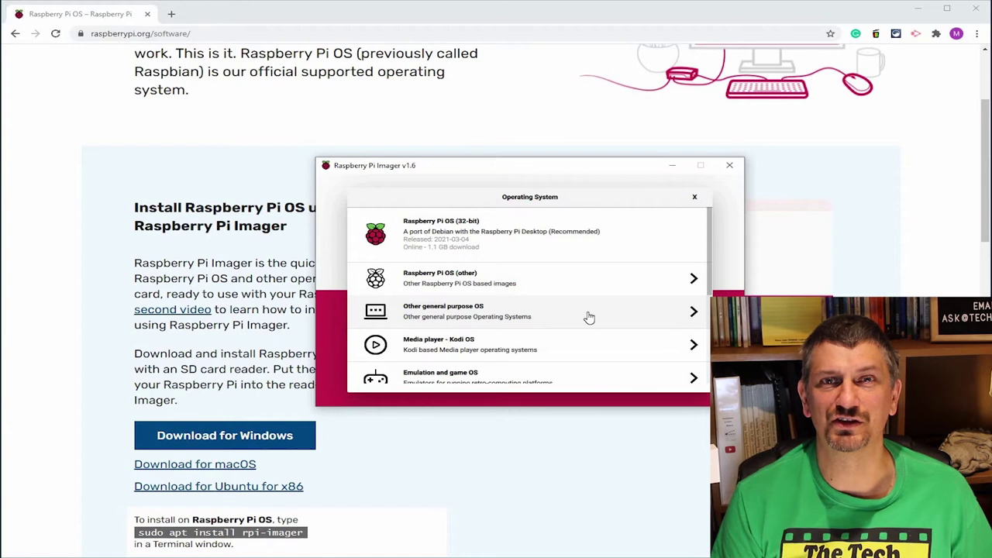
pyautogui.scroll(-3, 585, 318)
pyautogui.scroll(-1, 589, 317)
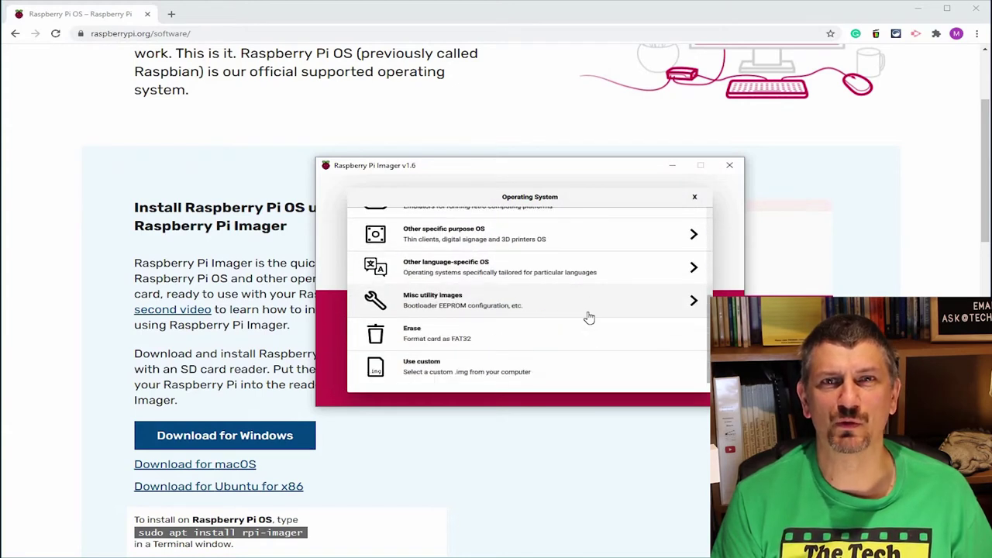
pyautogui.scroll(5, 590, 317)
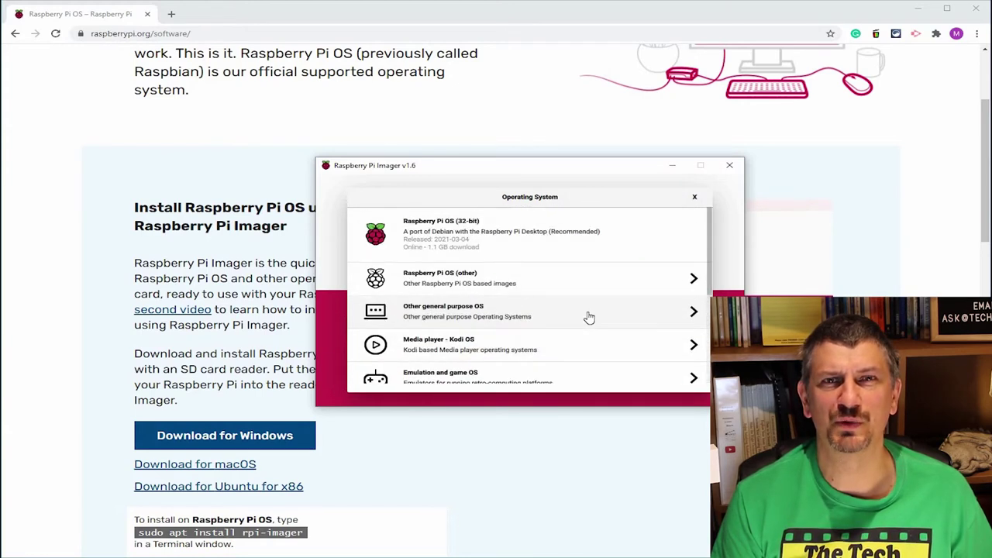
pyautogui.click(450, 244)
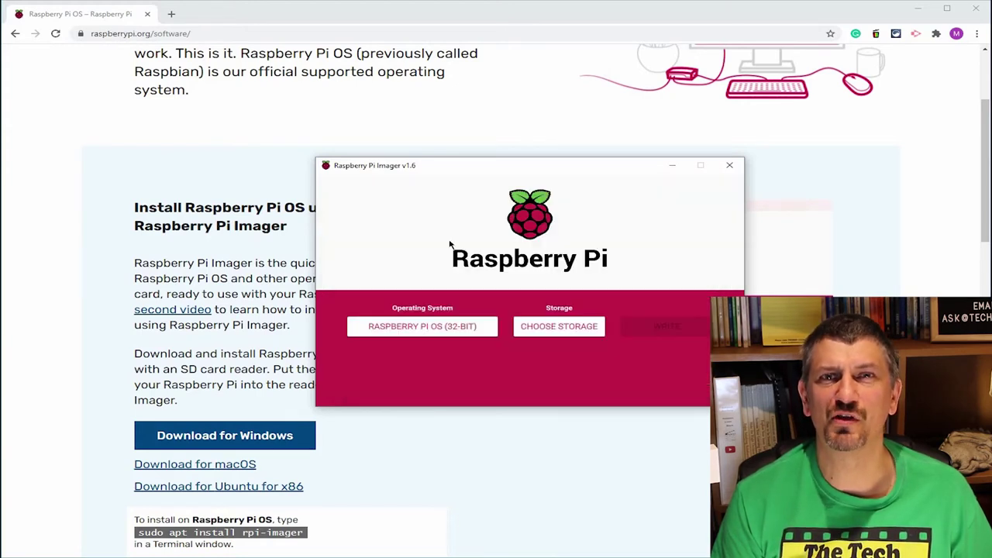
# Write the image to the 7.7 GB SDHC card, declining to format the disk in drive E:
pyautogui.click(562, 329)
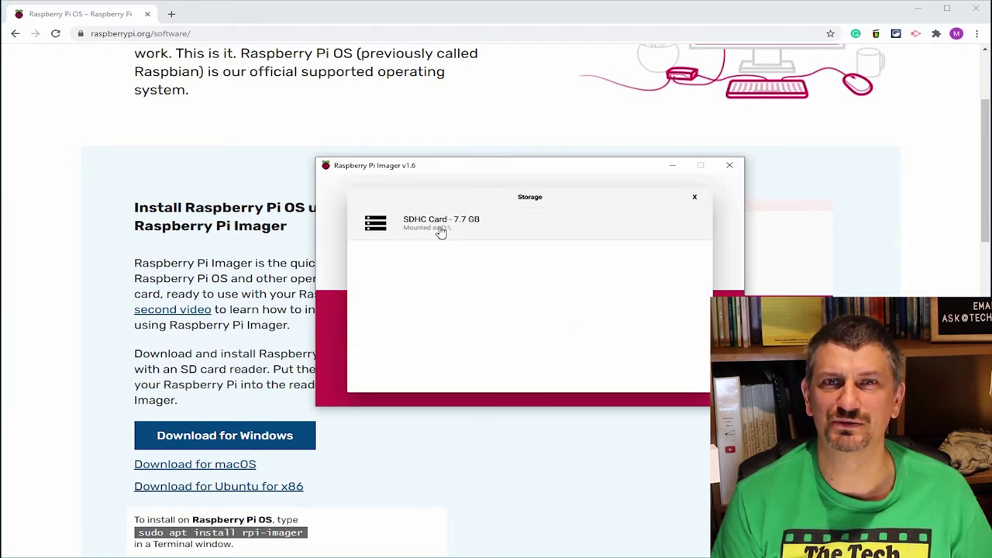
pyautogui.click(439, 225)
pyautogui.click(656, 334)
pyautogui.click(551, 324)
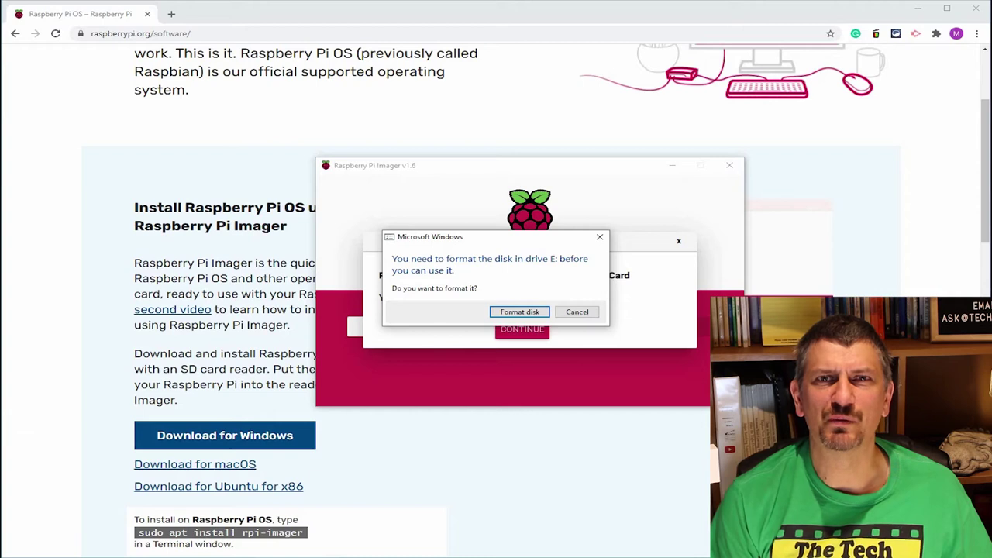
pyautogui.click(578, 313)
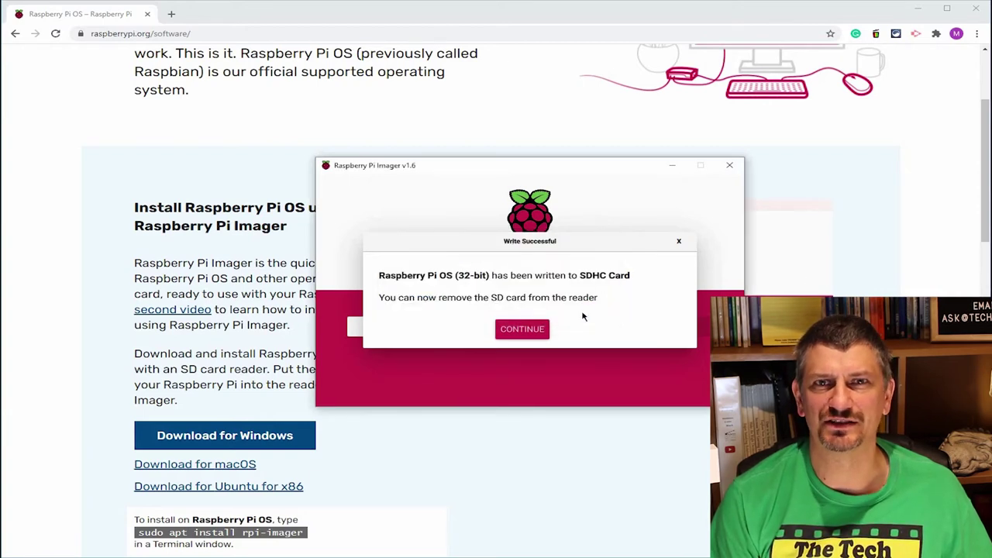
pyautogui.click(521, 330)
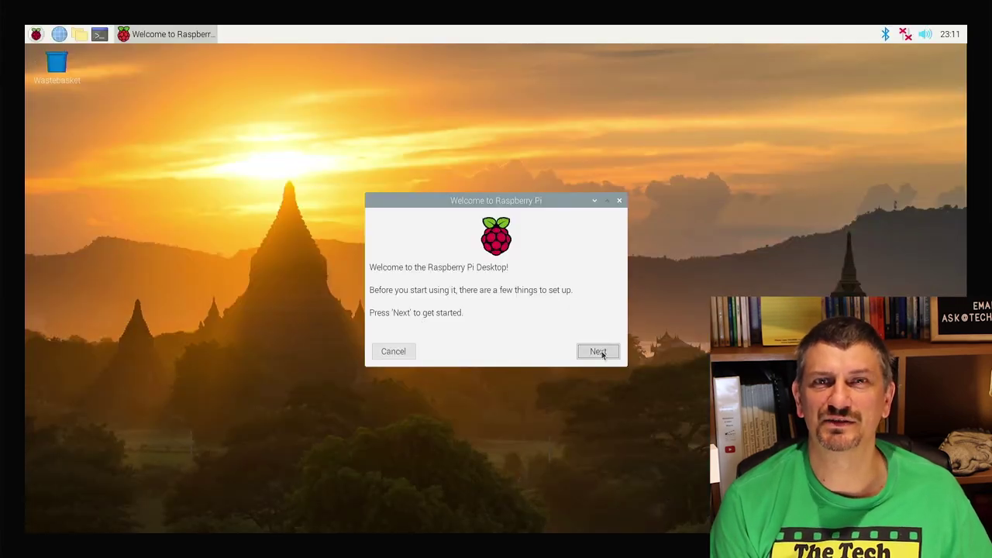
# Begin the Raspberry Pi desktop's welcome setup and set the country to Australia
pyautogui.click(600, 352)
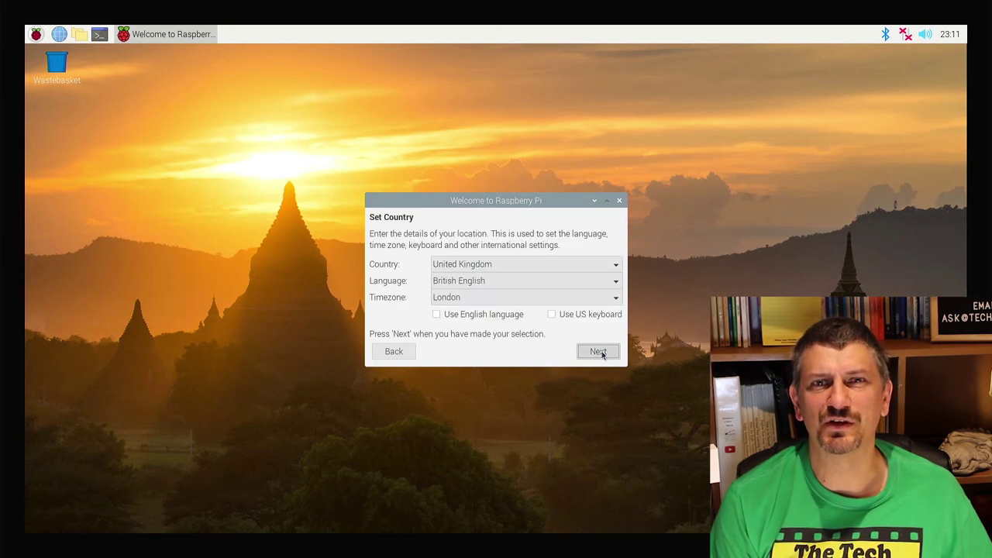
pyautogui.click(540, 264)
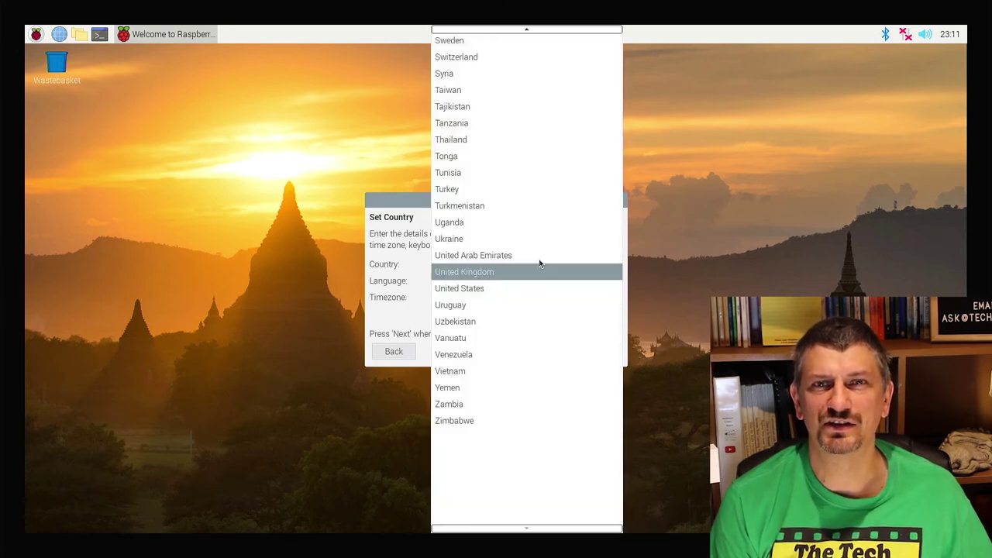
pyautogui.press('Home')
pyautogui.press('Down')
pyautogui.press('Down')
pyautogui.press('Down')
pyautogui.press('Down')
pyautogui.press('Down')
pyautogui.press('Down')
pyautogui.press('Down')
pyautogui.press('Down')
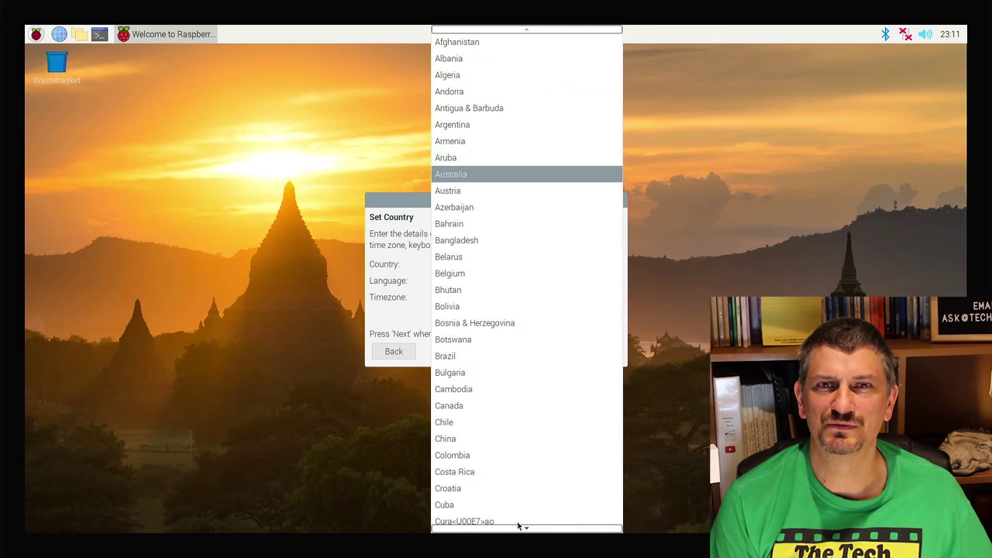
pyautogui.press('Return')
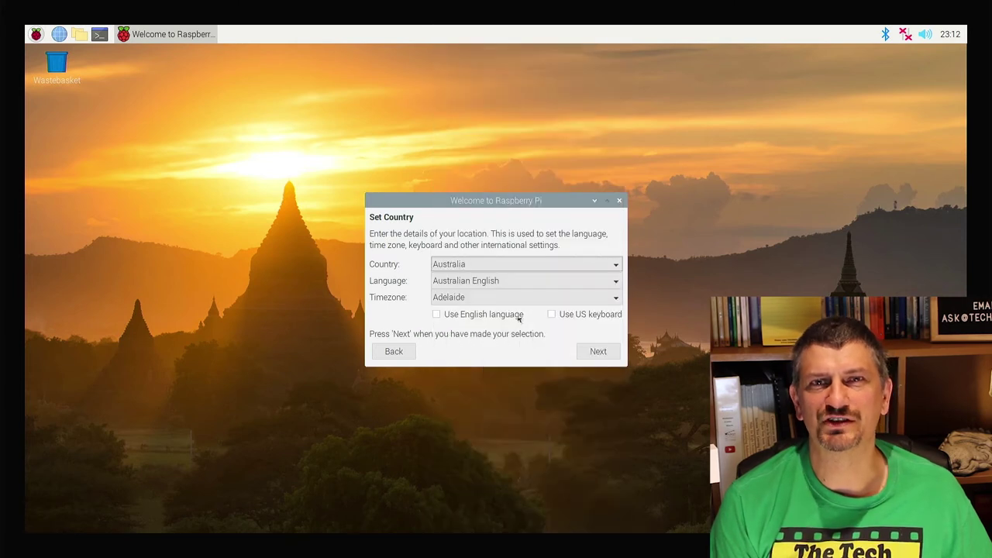
# Set the timezone to Melbourne, enable the English language and US keyboard options, and proceed to the password page
pyautogui.click(509, 298)
pyautogui.click(500, 445)
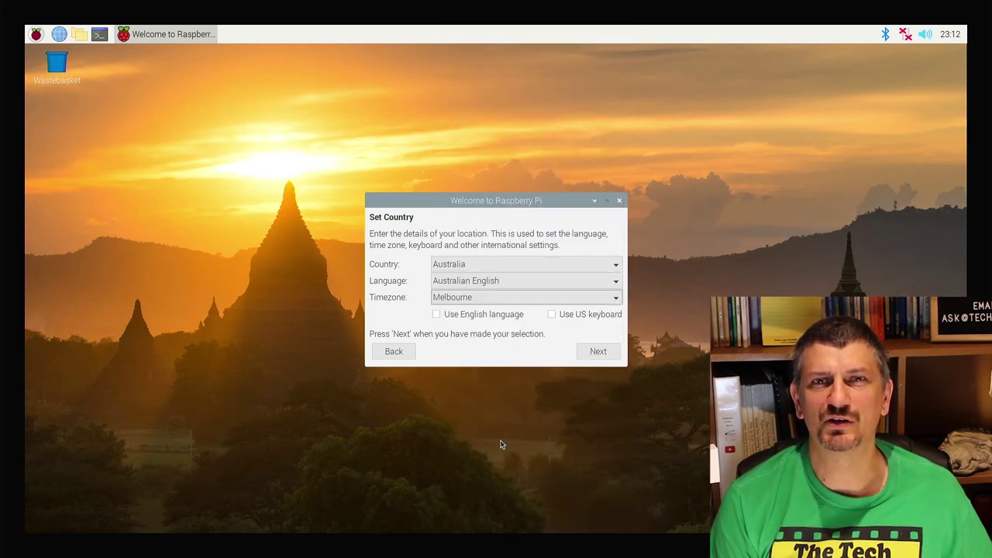
pyautogui.press('Tab')
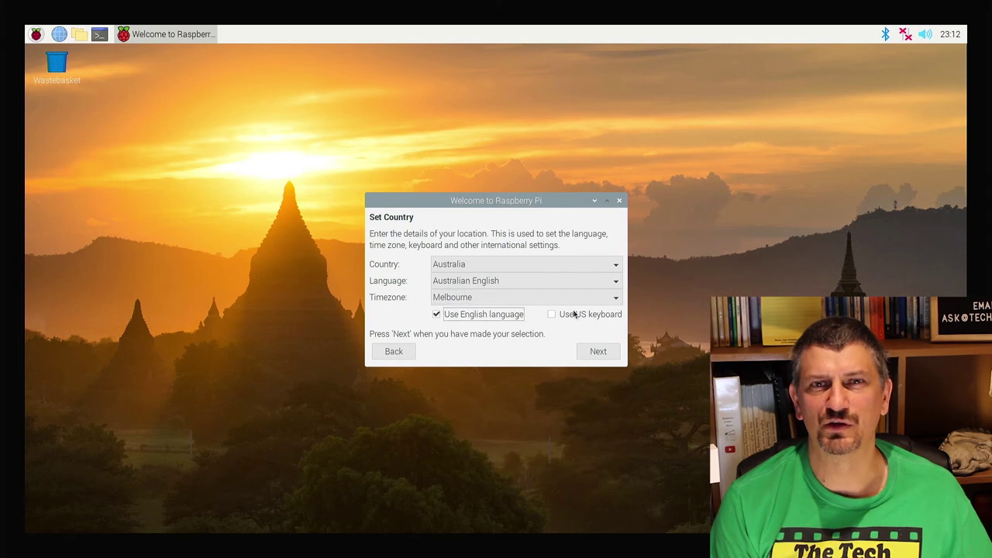
pyautogui.click(569, 314)
pyautogui.click(599, 353)
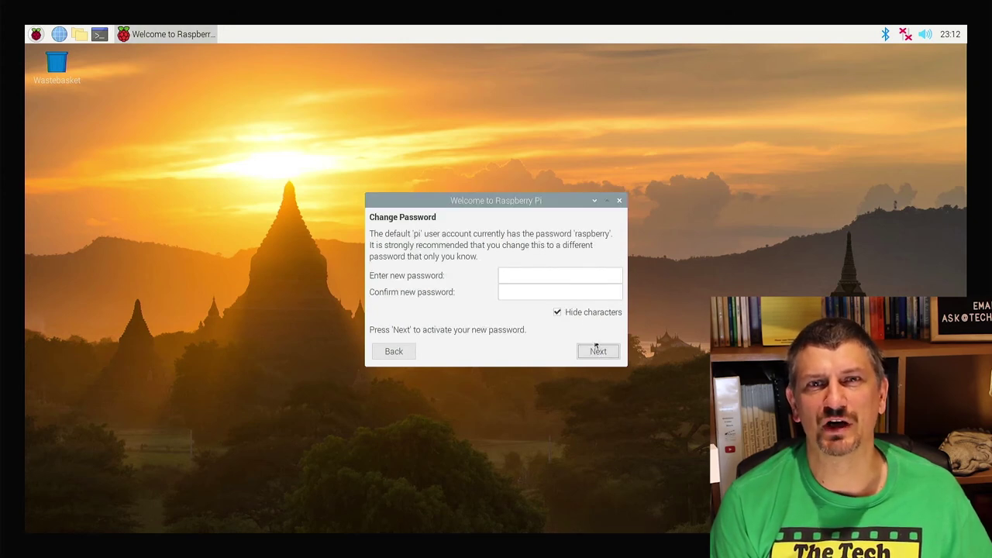
# Enter the new password for the default 'pi' user account and repeat it in the confirmation field
pyautogui.click(564, 274)
pyautogui.write('password')
pyautogui.press('Tab')
pyautogui.write('pas')
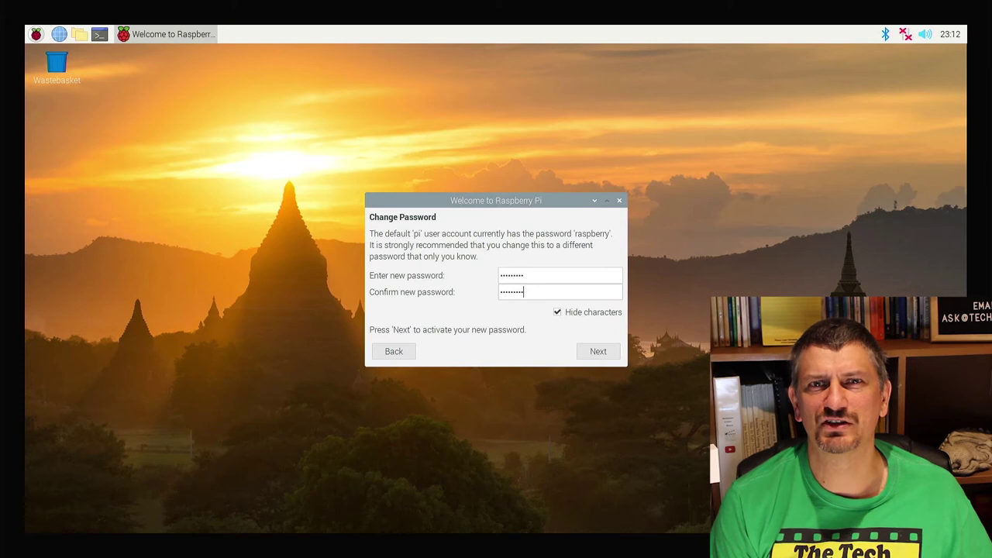
# Confirm the new password for the default 'pi' account and mark the screen as showing a black border around the desktop
pyautogui.write('sword')
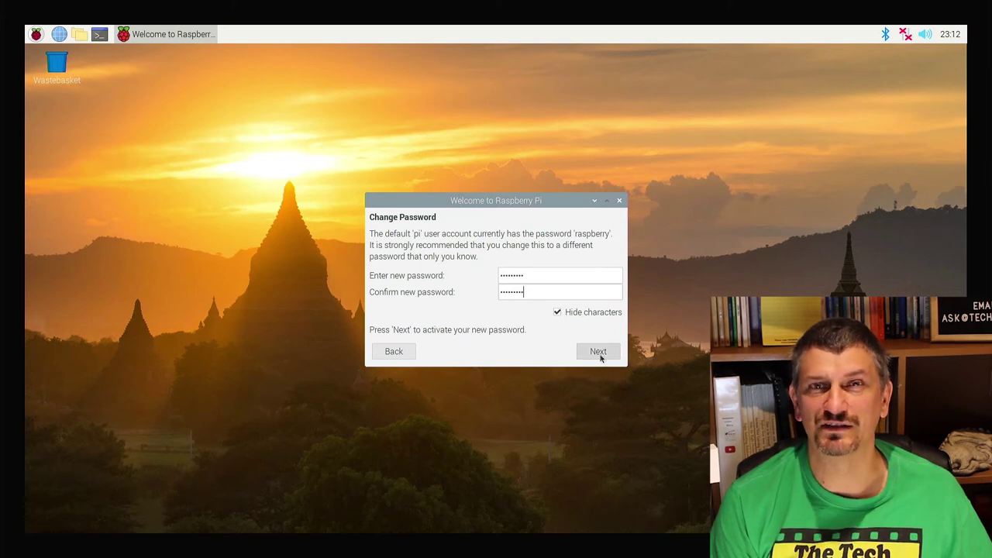
pyautogui.click(600, 355)
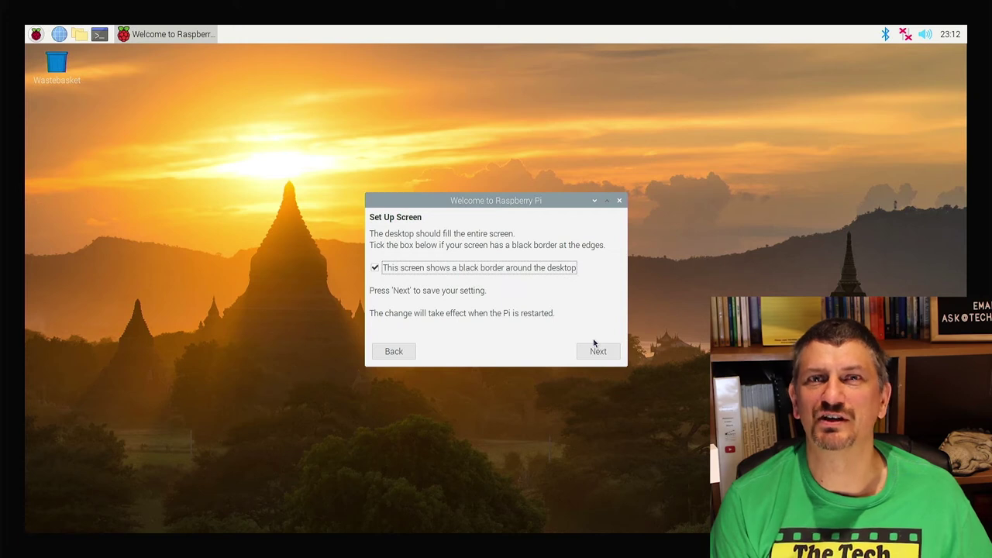
pyautogui.click(600, 352)
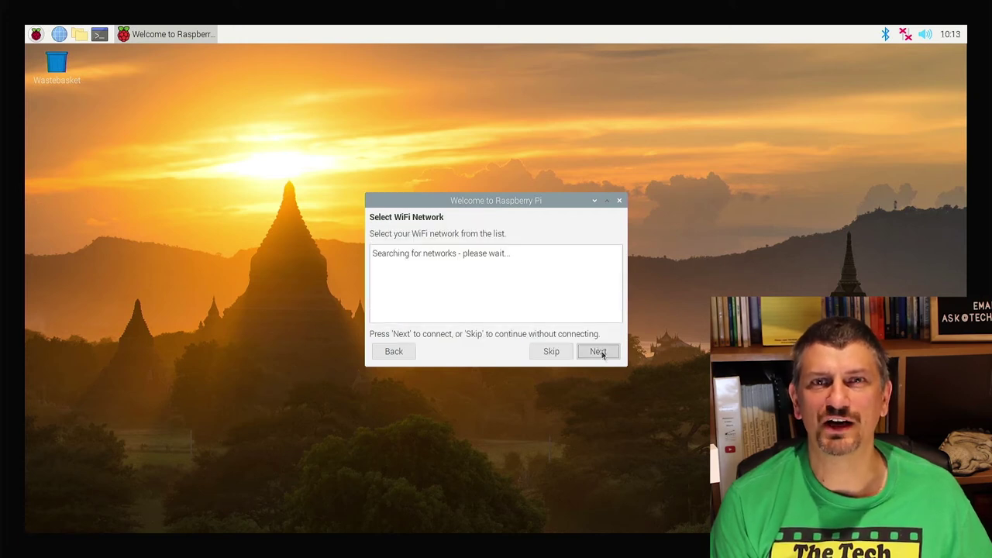
# Connect to the TD-Workshop WiFi network with its password, and install the operating system and application updates
pyautogui.click(535, 320)
pyautogui.click(599, 352)
pyautogui.write('••••••••••')
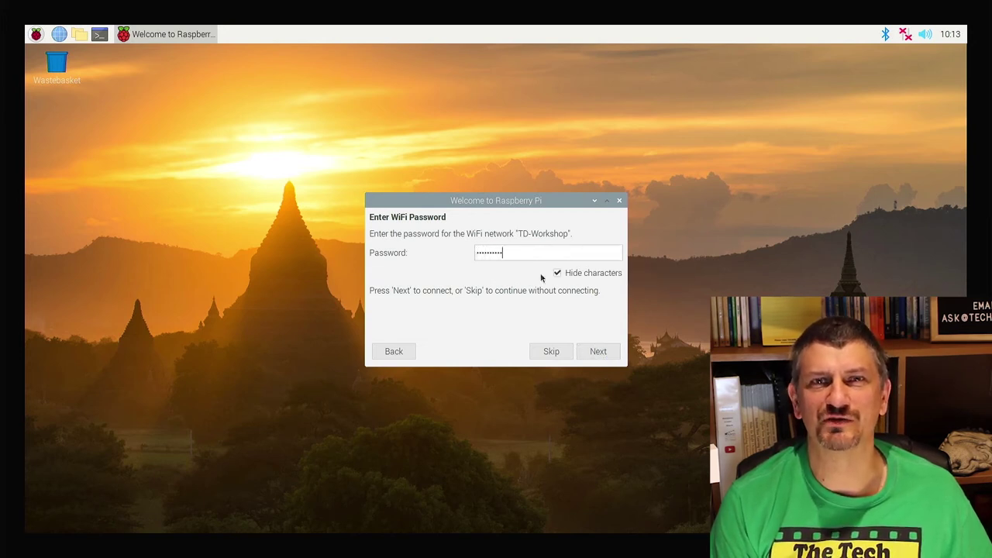
pyautogui.click(598, 352)
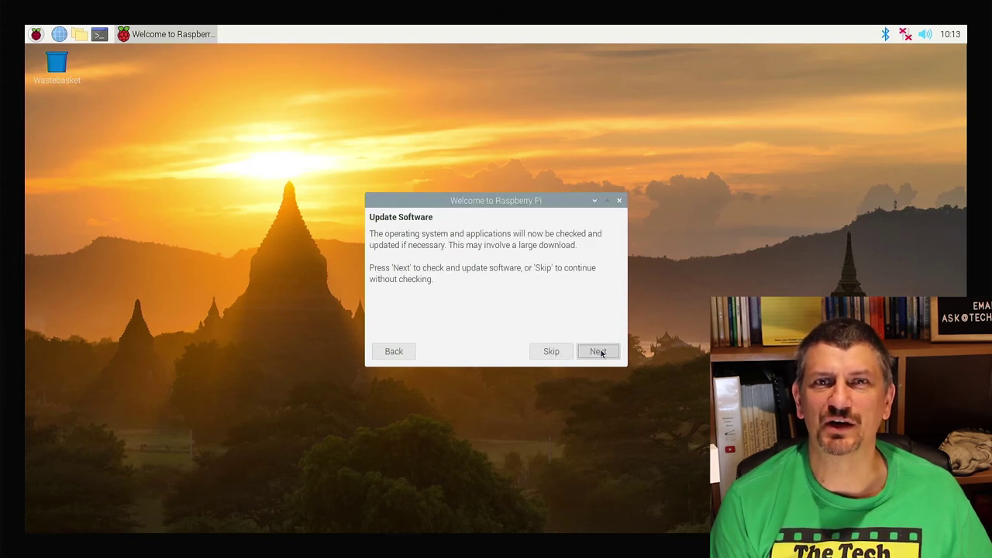
pyautogui.click(597, 353)
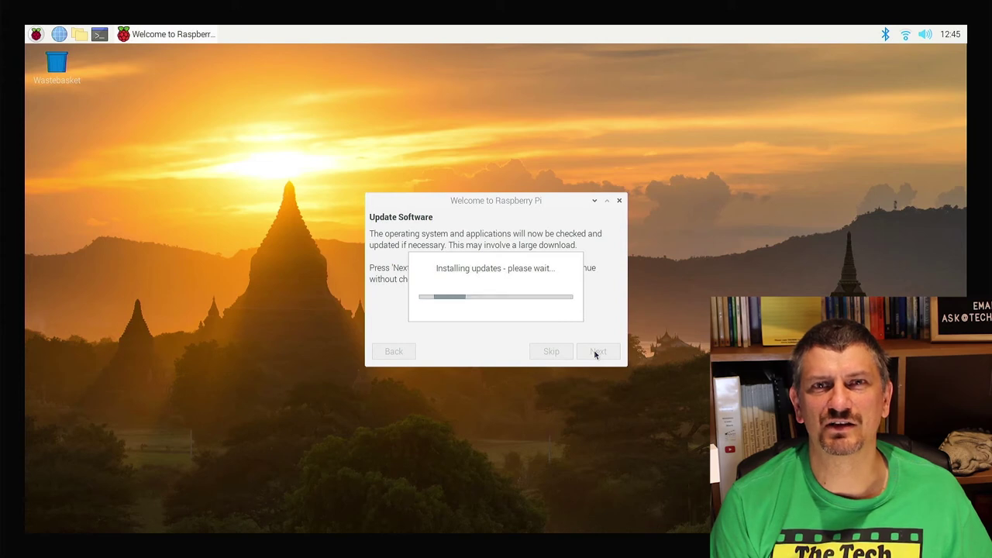
pyautogui.click(509, 304)
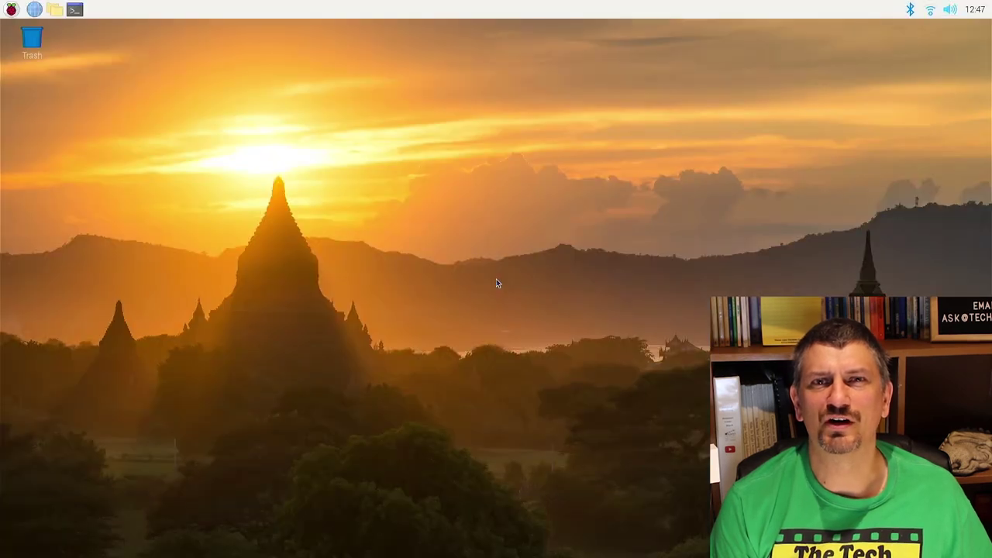
# Open the Chromium browser and a terminal window, and load techdoctor.com.au/newscast in the browser
pyautogui.click(34, 9)
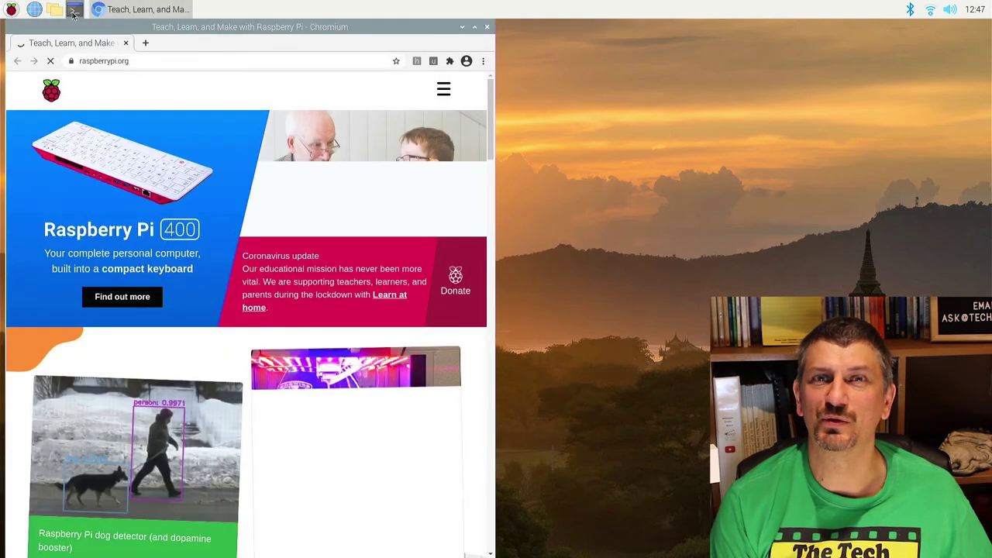
pyautogui.click(75, 10)
pyautogui.click(167, 63)
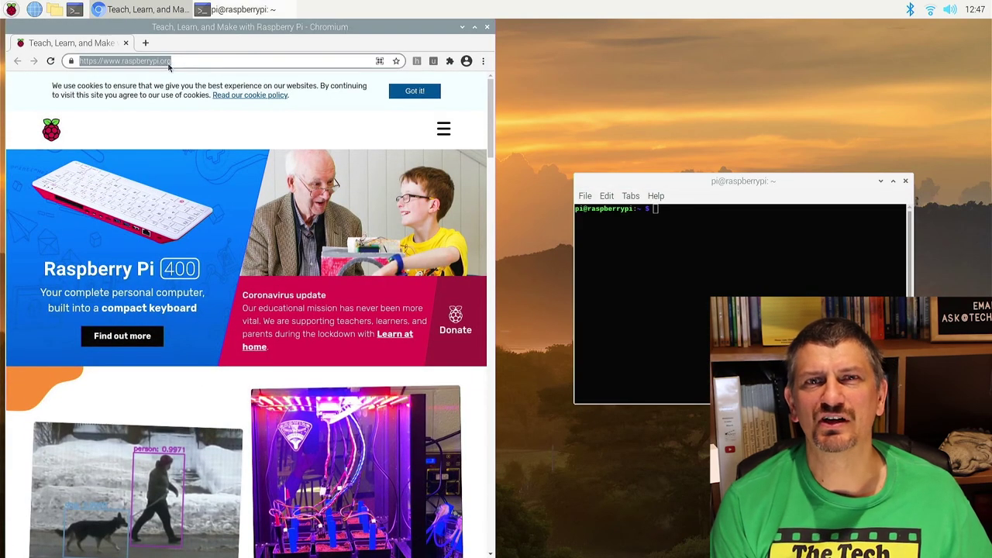
pyautogui.write('techdoctor.com')
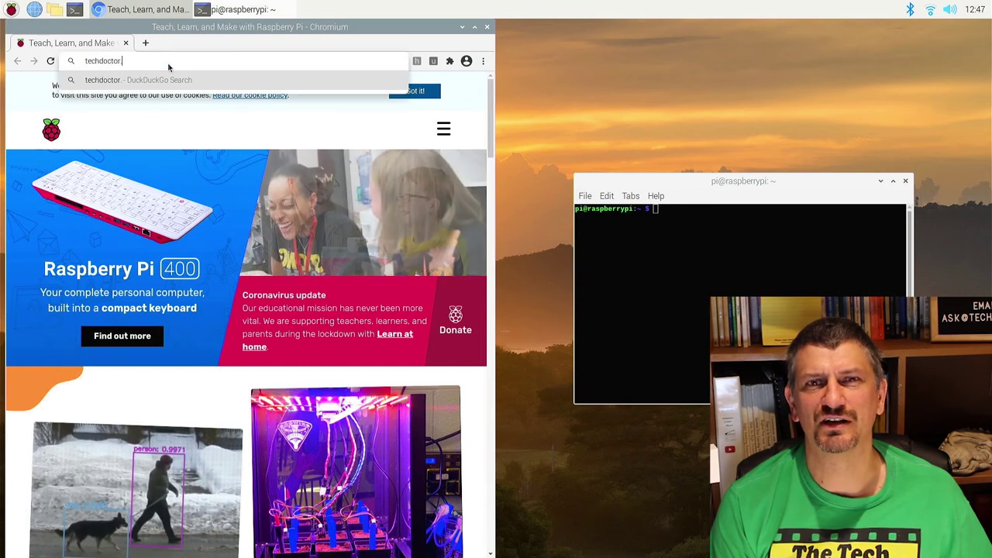
pyautogui.write('.au/newscast')
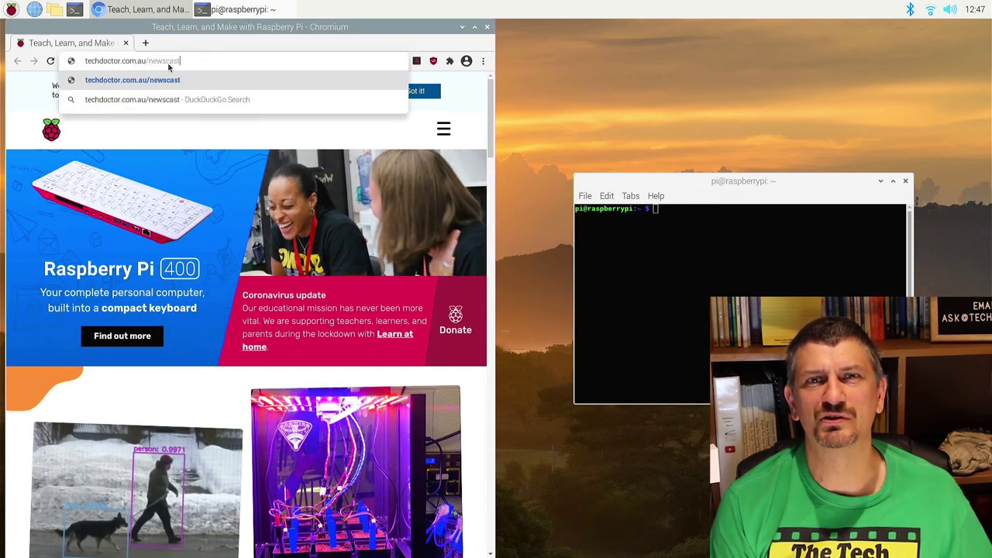
pyautogui.press('Return')
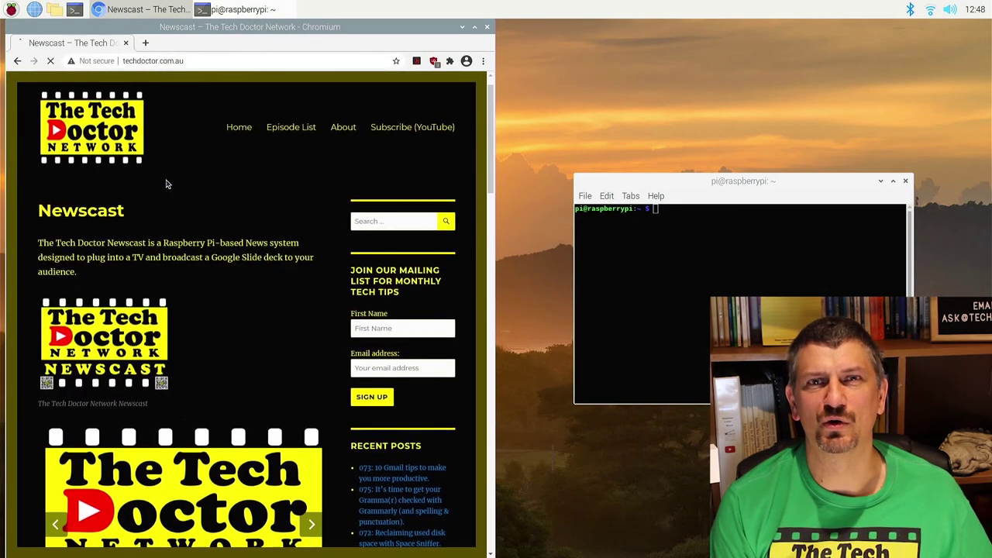
# Run the web page's command "sudo apt-get install xdotool unclutter" in the terminal and accept the installation
pyautogui.scroll(-10, 165, 179)
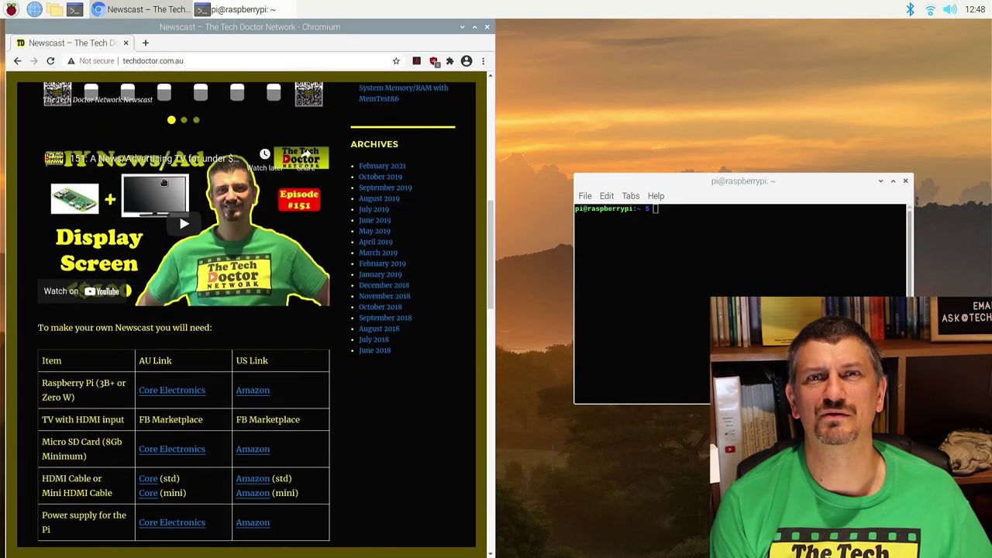
pyautogui.scroll(-6, 164, 180)
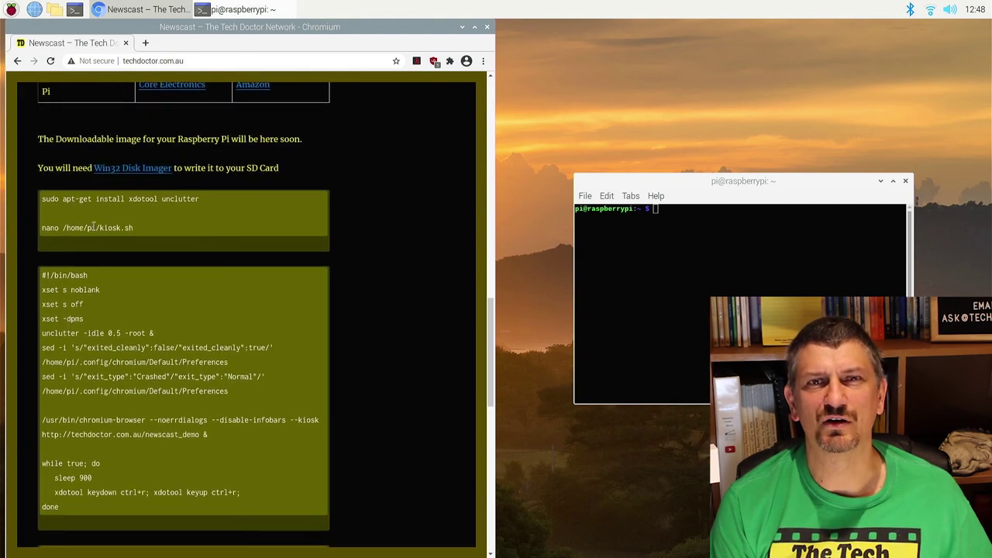
pyautogui.moveTo(43, 199); pyautogui.dragTo(214, 200)
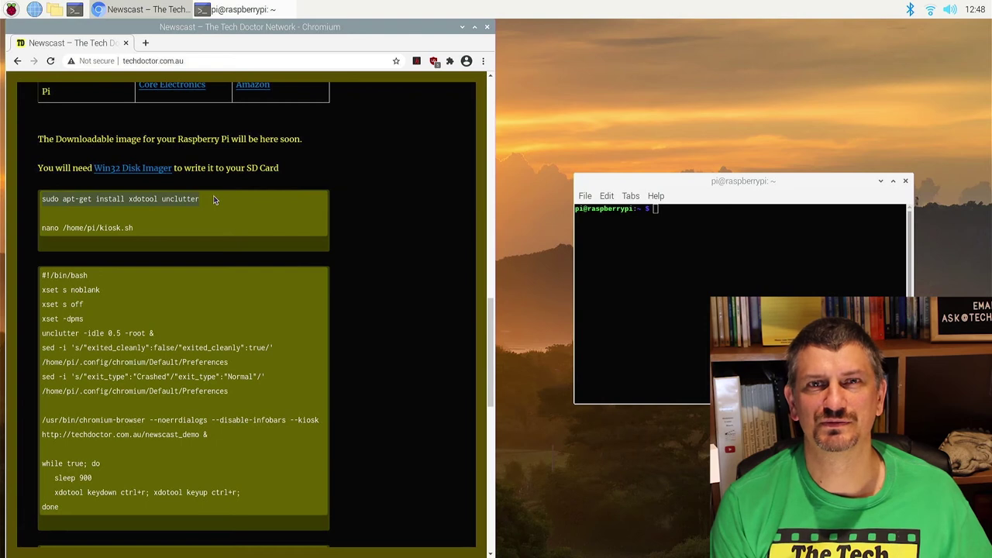
pyautogui.click(792, 256)
pyautogui.rightClick(788, 257)
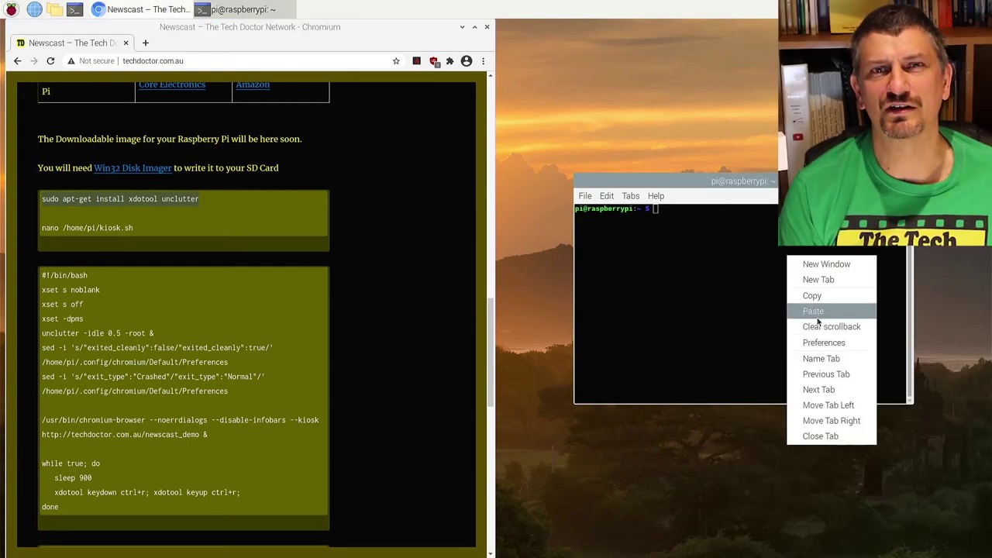
pyautogui.click(816, 313)
pyautogui.press('Return')
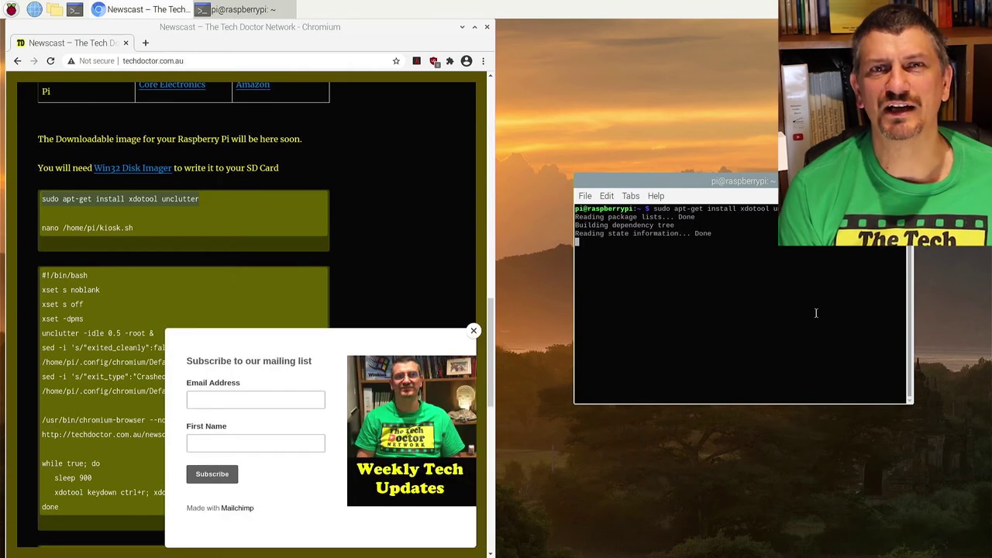
pyautogui.click(474, 330)
pyautogui.click(651, 332)
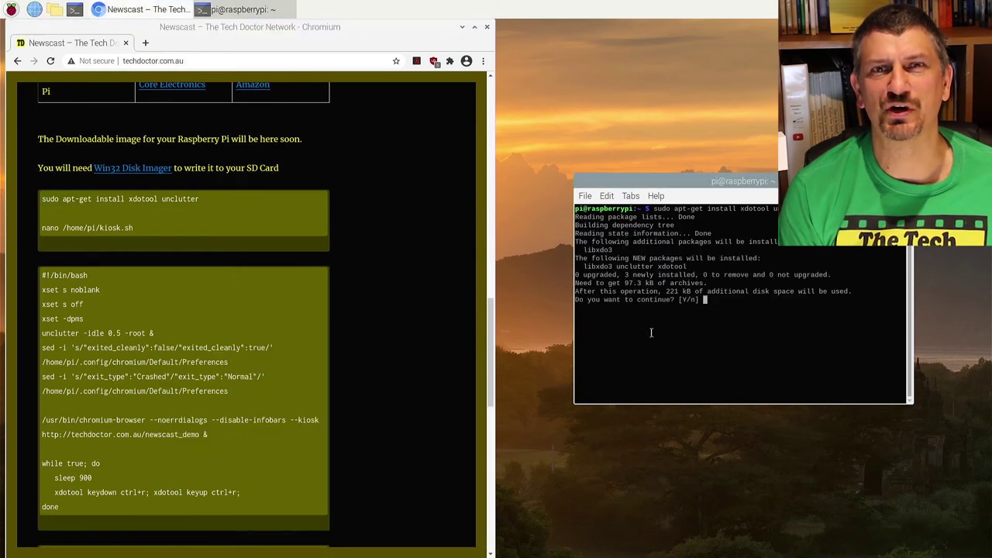
pyautogui.write('y')
pyautogui.press('Return')
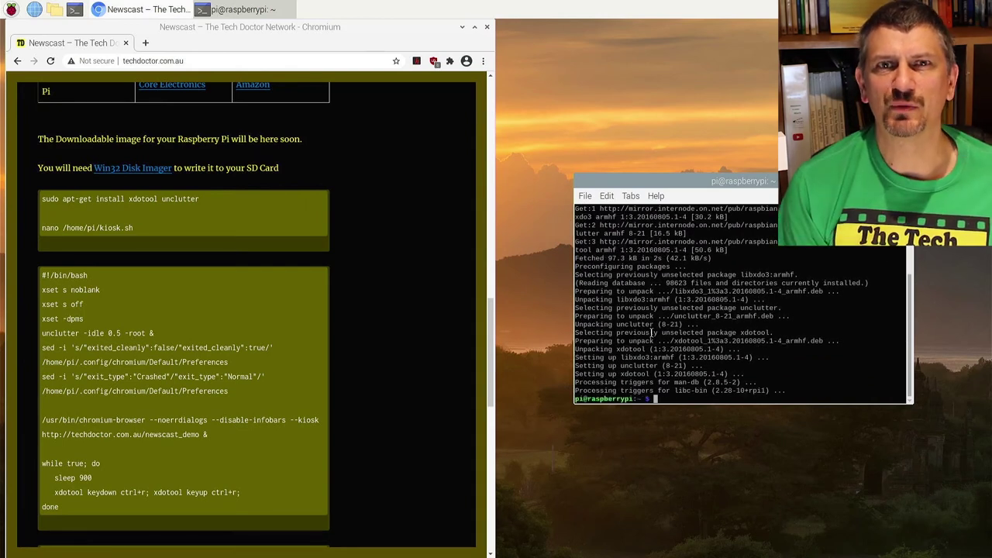
# Copy the page's "nano /home/pi/kiosk.sh" command into the terminal and run it to start the script file
pyautogui.moveTo(135, 228); pyautogui.dragTo(41, 228)
pyautogui.click(752, 318)
pyautogui.rightClick(724, 400)
pyautogui.click(769, 261)
pyautogui.press('Return')
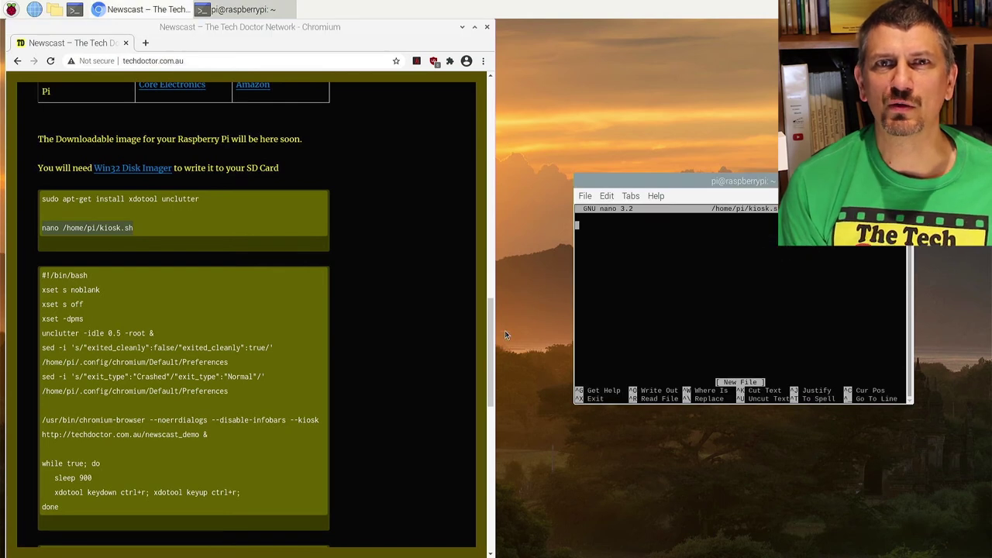
# Paste the page's entire bash script, from #!/bin/bash to done, into kiosk.sh, then save the file and exit nano
pyautogui.moveTo(39, 276); pyautogui.dragTo(87, 510)
pyautogui.click(694, 278)
pyautogui.rightClick(694, 278)
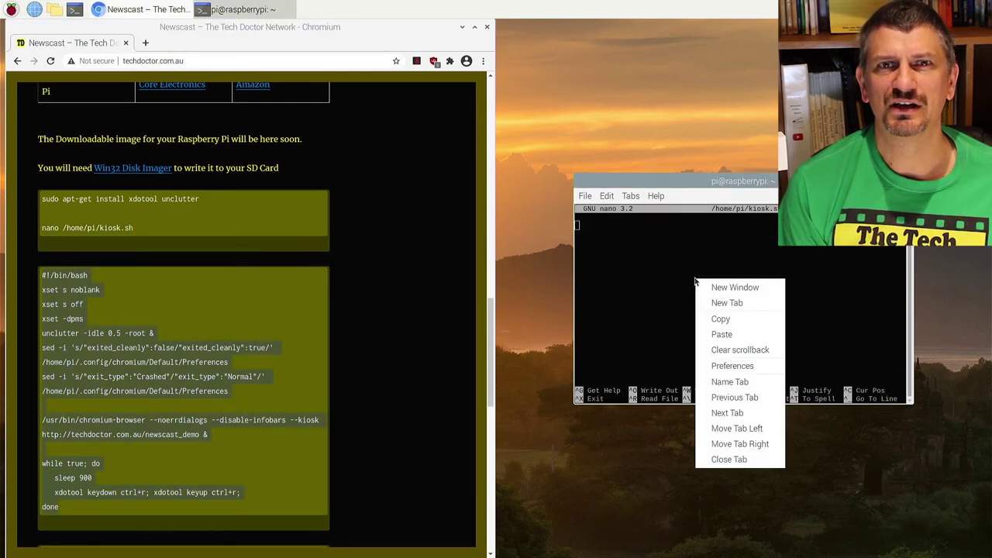
pyautogui.click(722, 338)
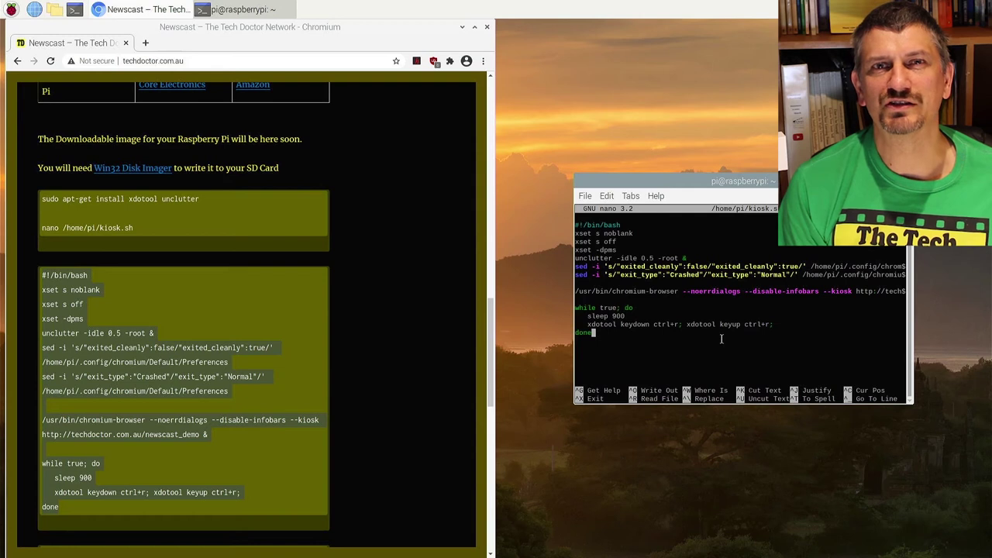
pyautogui.hotkey('ctrl', 'x')
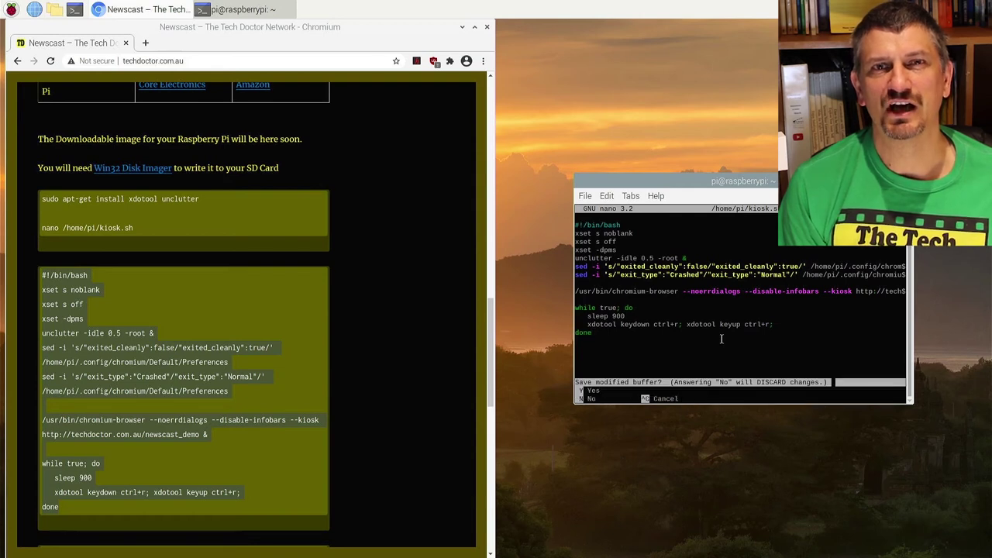
pyautogui.press('y')
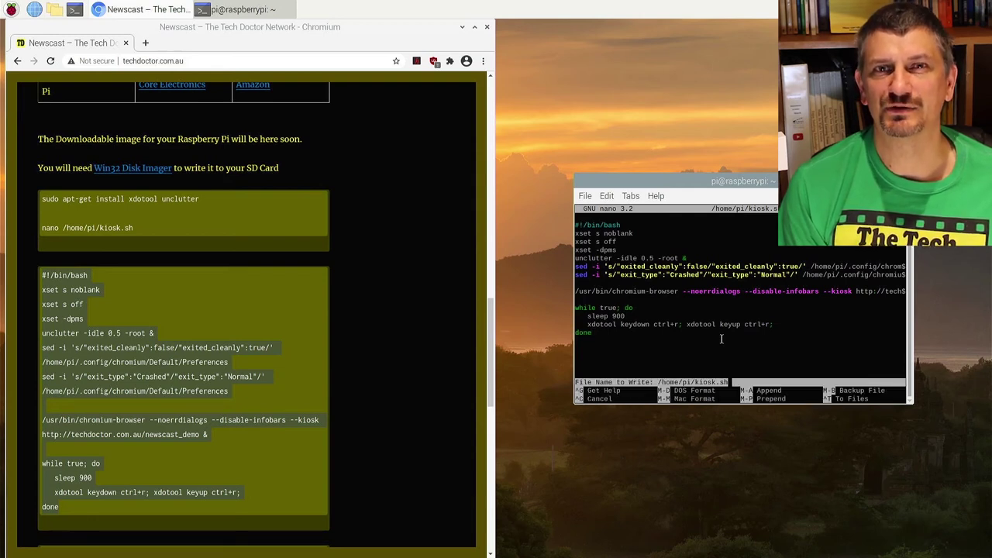
pyautogui.press('Return')
# Copy the "echo $DISPLAY" command from the page and run it in the terminal to check the display number
pyautogui.scroll(-1, 394, 409)
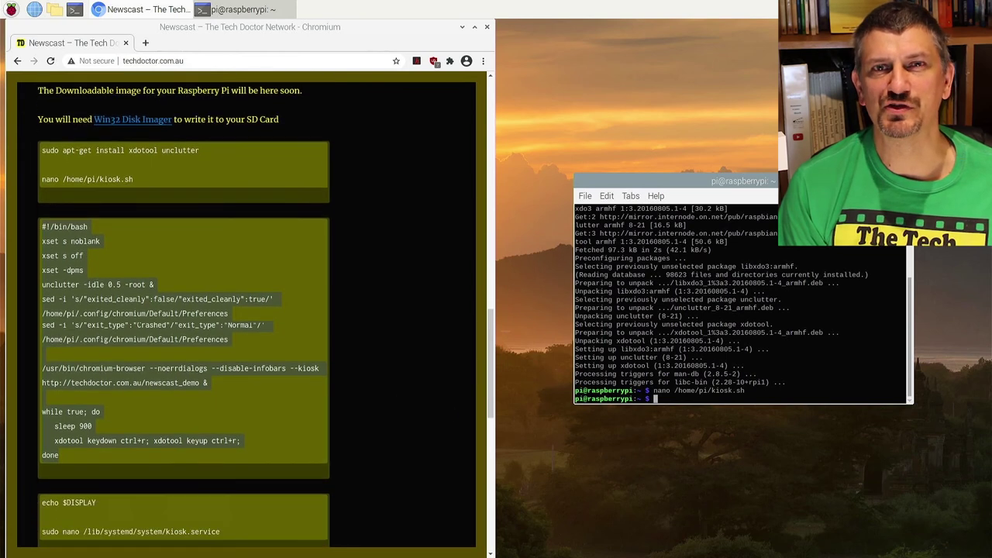
pyautogui.scroll(-1, 394, 410)
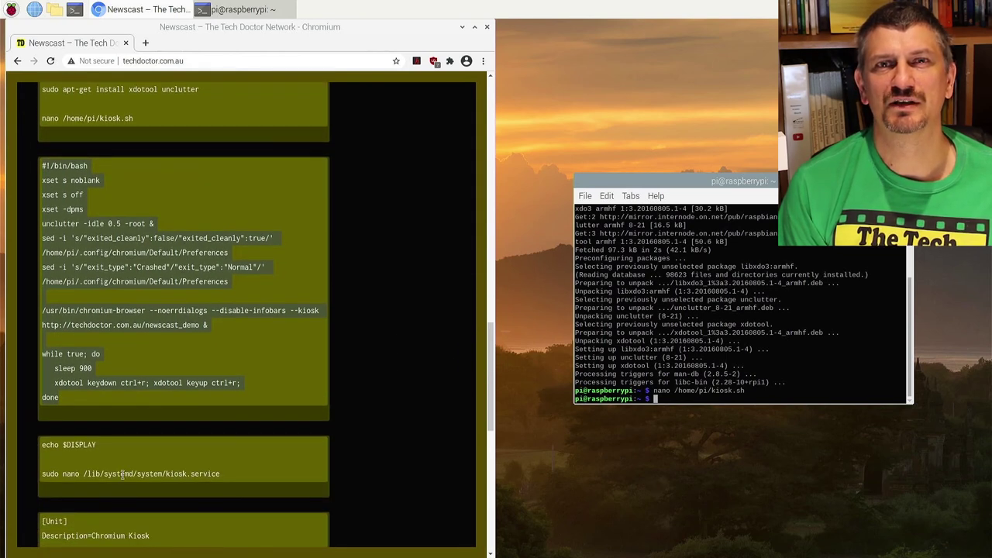
pyautogui.moveTo(98, 442); pyautogui.dragTo(41, 445)
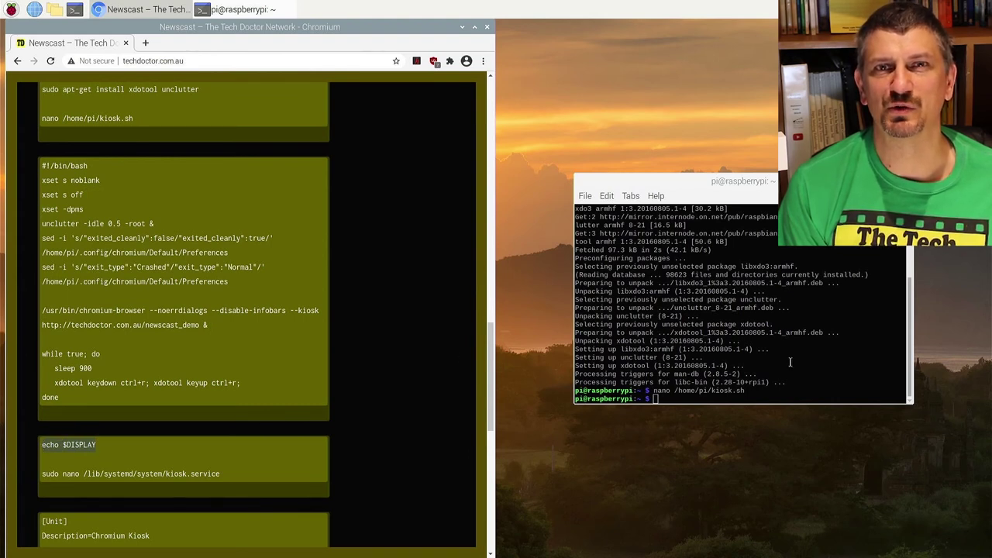
pyautogui.rightClick(751, 367)
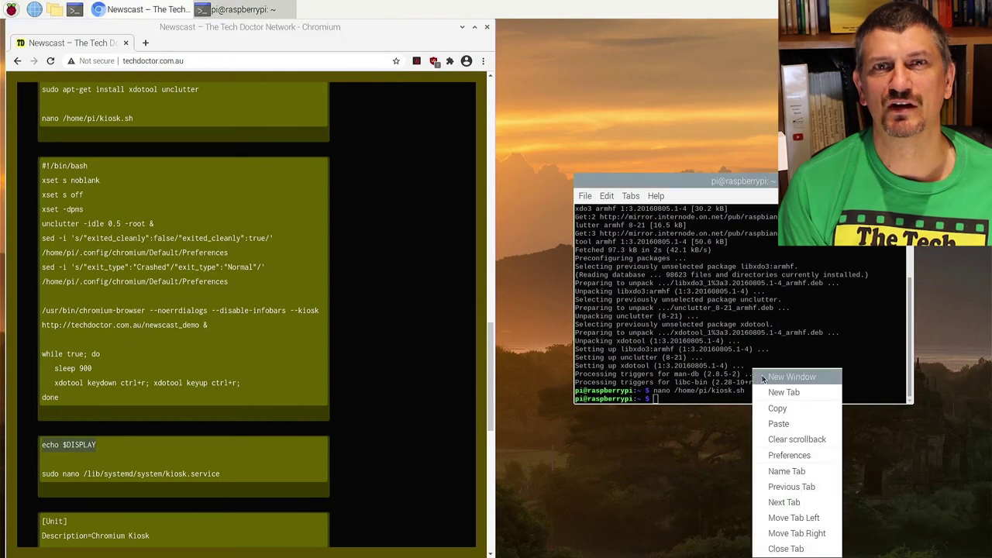
pyautogui.click(785, 423)
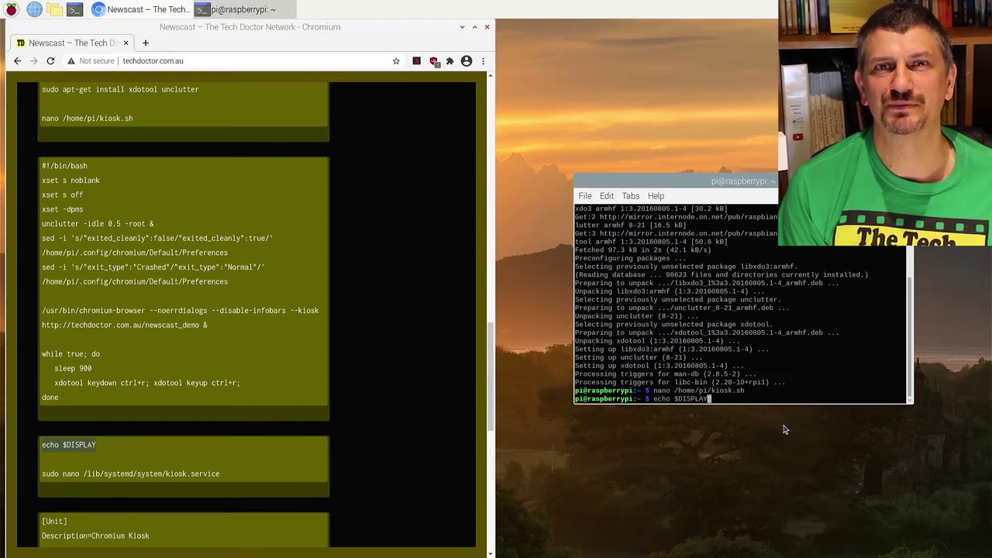
pyautogui.press('Return')
# Run the page's "sudo nano /lib/systemd/system/kiosk.service" command in the terminal to start the service file
pyautogui.moveTo(42, 474); pyautogui.dragTo(220, 474)
pyautogui.rightClick(711, 394)
pyautogui.click(757, 250)
pyautogui.press('Return')
# Paste the page's Chromium Kiosk [Unit], [Service] and [Install] definitions into kiosk.service, then save the file and exit nano
pyautogui.scroll(-5, 238, 384)
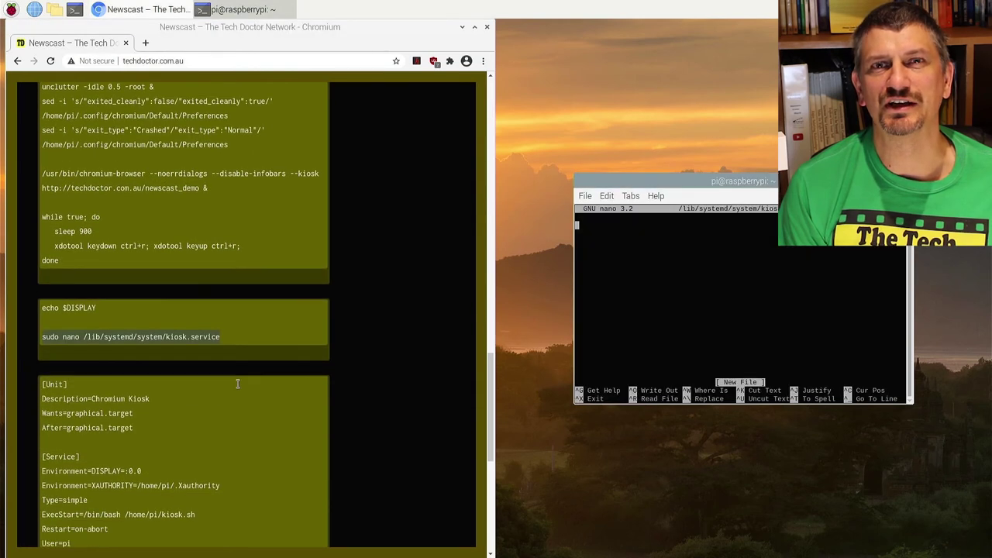
pyautogui.moveTo(42, 247); pyautogui.dragTo(177, 465)
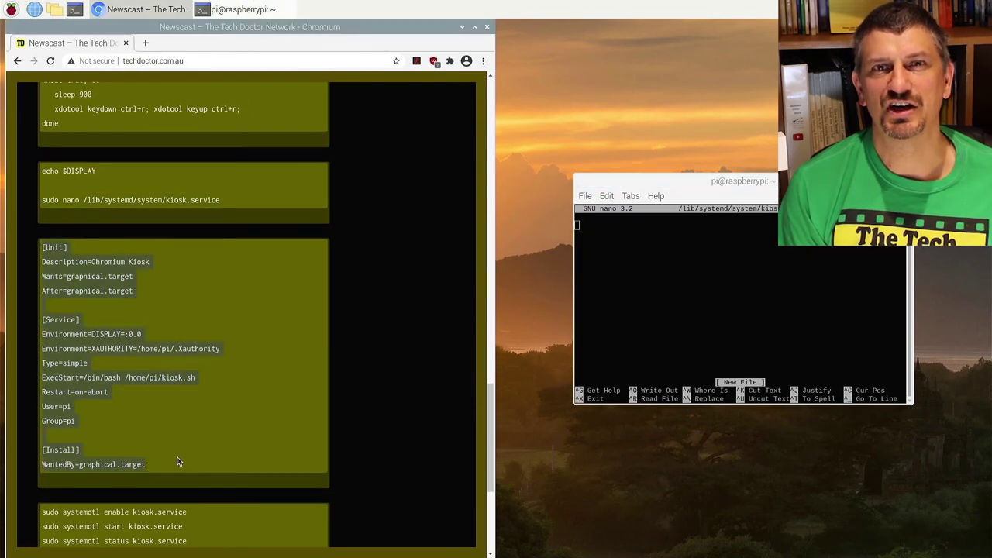
pyautogui.rightClick(656, 305)
pyautogui.click(686, 364)
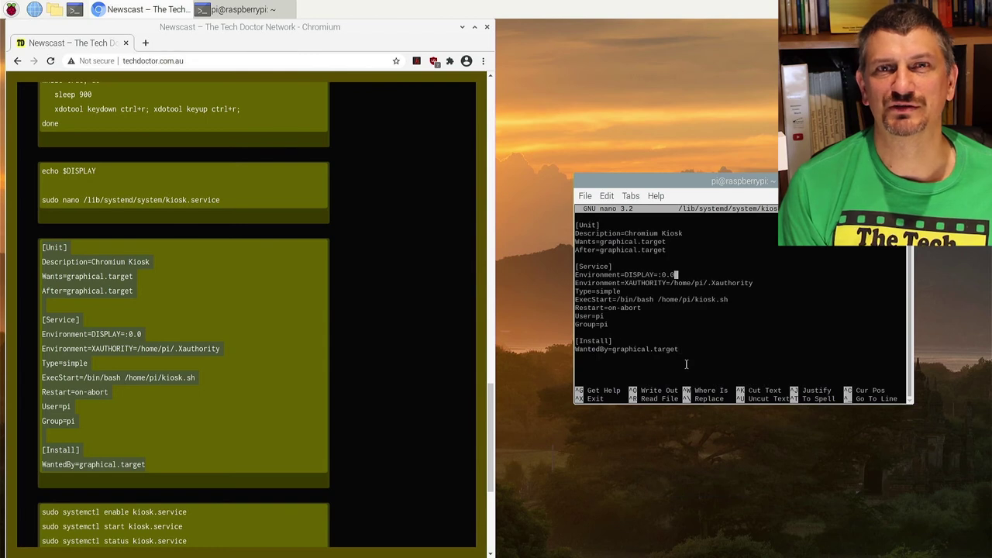
pyautogui.press('Right')
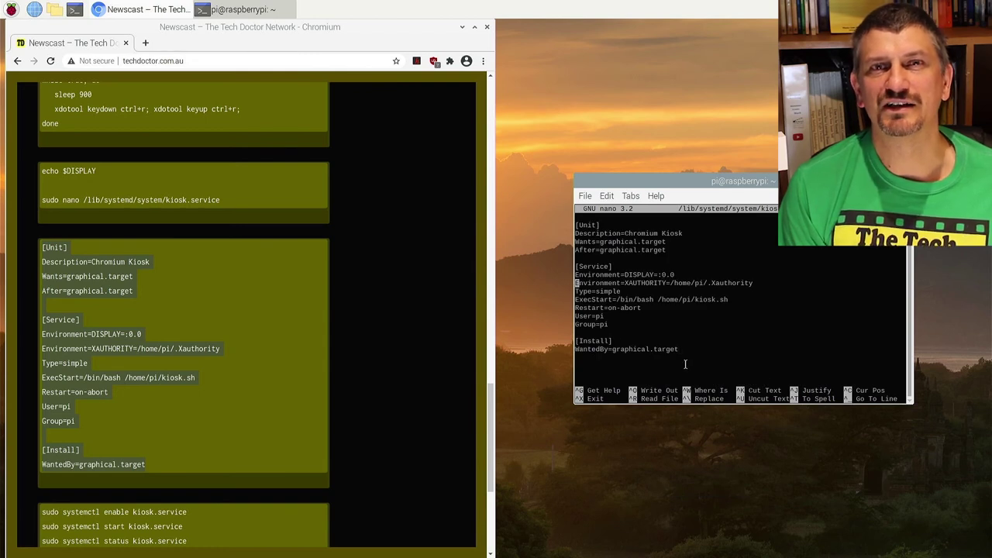
pyautogui.hotkey('ctrl', 'x')
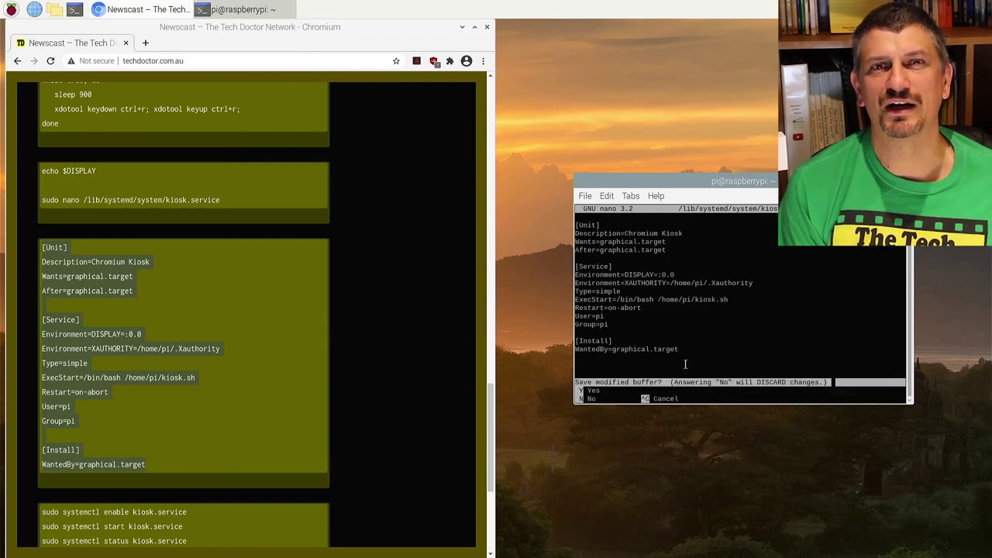
pyautogui.press('y')
pyautogui.press('Return')
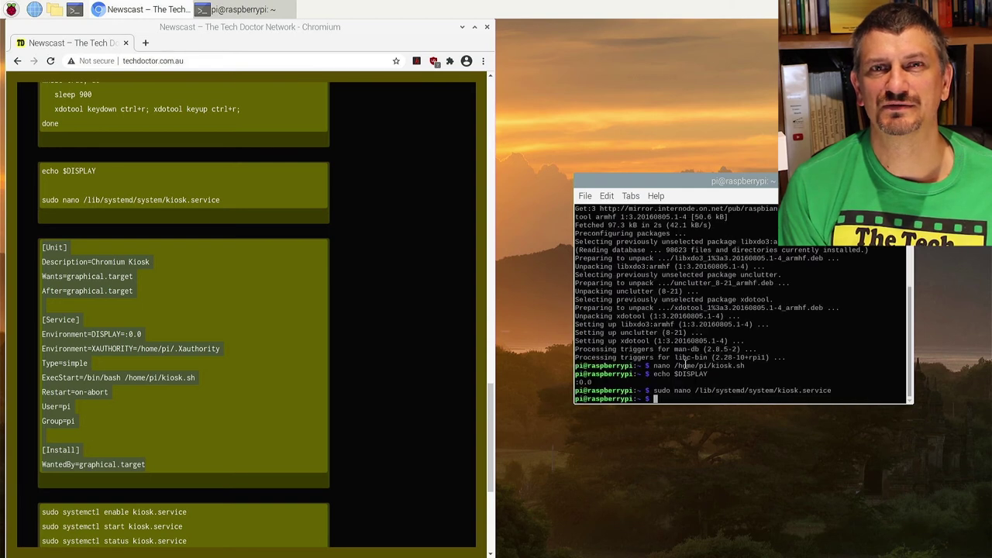
# Copy the page's systemctl commands for kiosk.service into the terminal and run them to enable and start the service
pyautogui.scroll(-4, 359, 361)
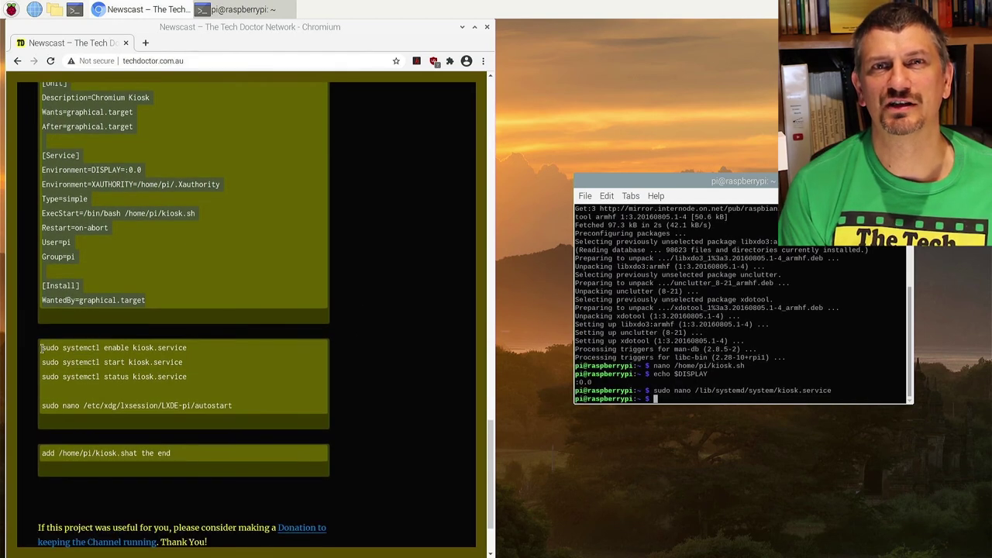
pyautogui.moveTo(42, 347); pyautogui.dragTo(231, 349)
pyautogui.rightClick(698, 209)
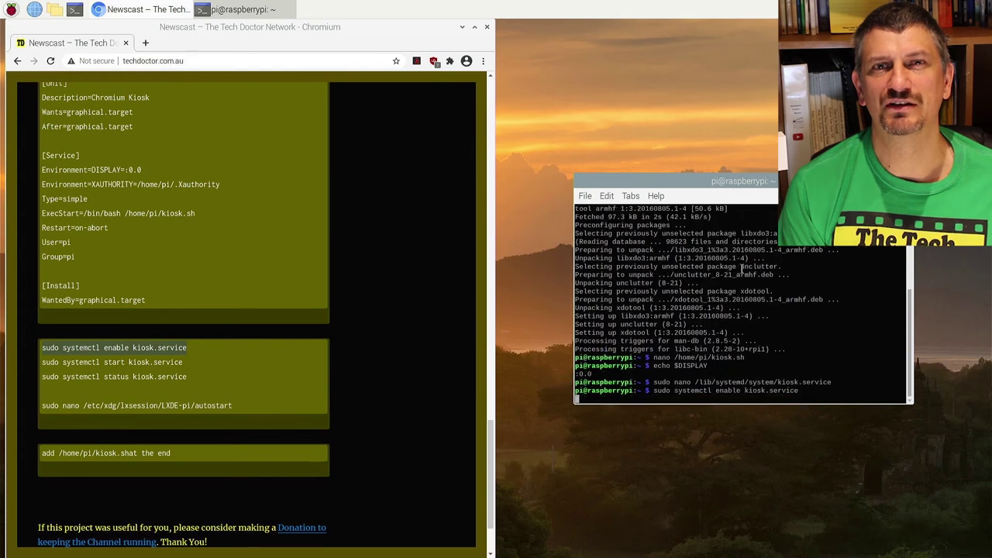
pyautogui.moveTo(42, 362); pyautogui.dragTo(186, 364)
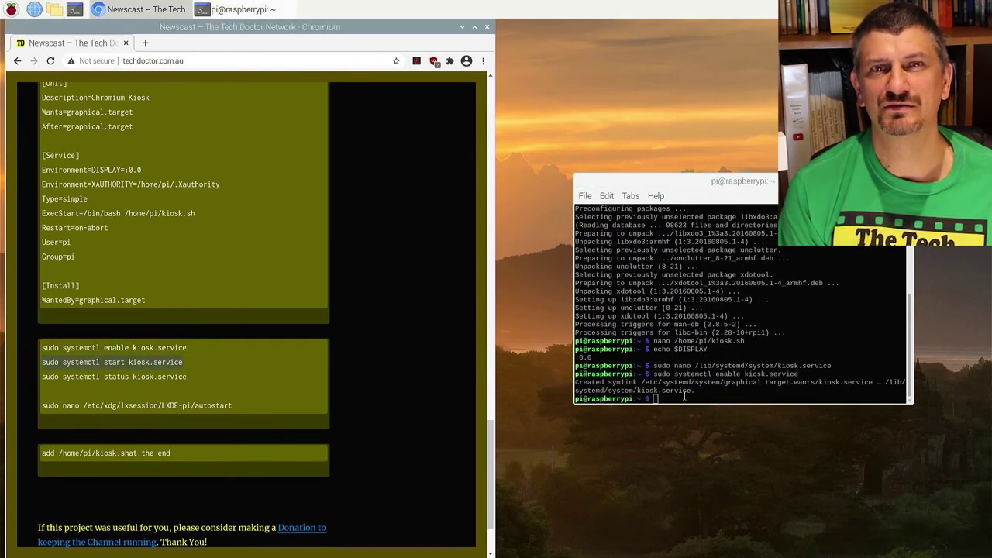
pyautogui.hotkey('alt', 'Tab')
pyautogui.hotkey('ctrl', 'shift', 'v')
pyautogui.press('Return')
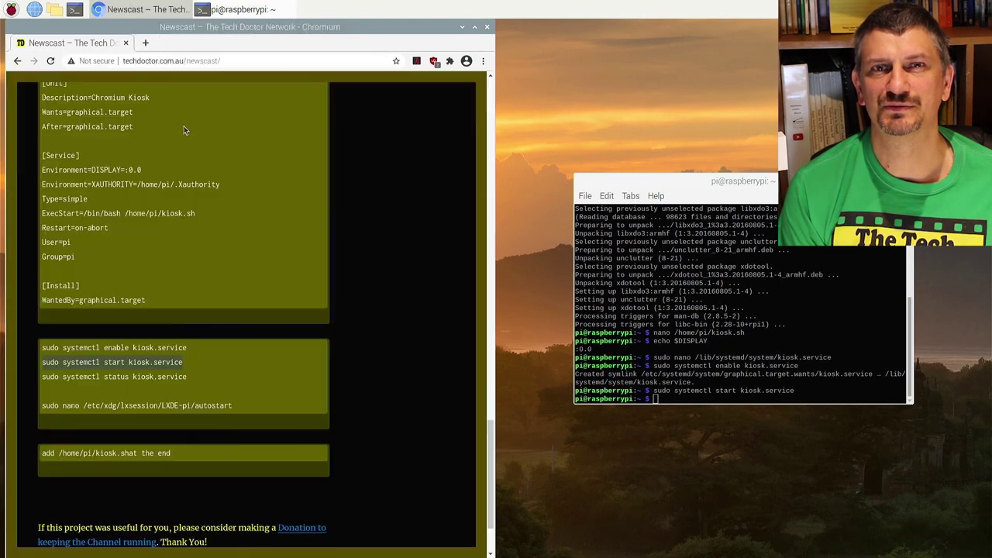
# Run the page's "sudo systemctl status kiosk.service" command in the terminal to check the service's status
pyautogui.moveTo(43, 377); pyautogui.dragTo(186, 378)
pyautogui.rightClick(727, 386)
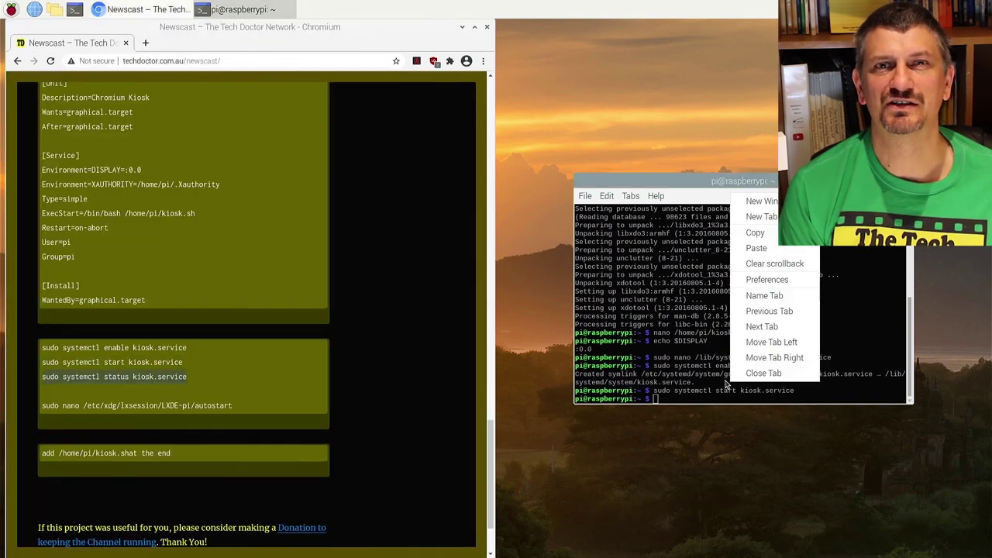
pyautogui.click(756, 248)
pyautogui.press('Return')
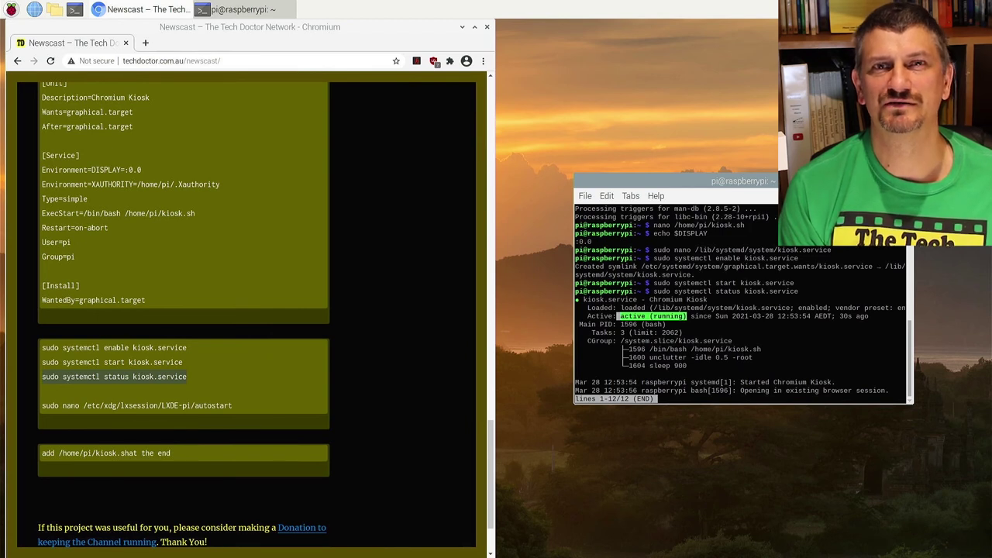
# Quit the status listing and run the page's "sudo nano /etc/xdg/lxsession/LXDE-pi/autostart" command to open the autostart file
pyautogui.moveTo(42, 406); pyautogui.dragTo(232, 406)
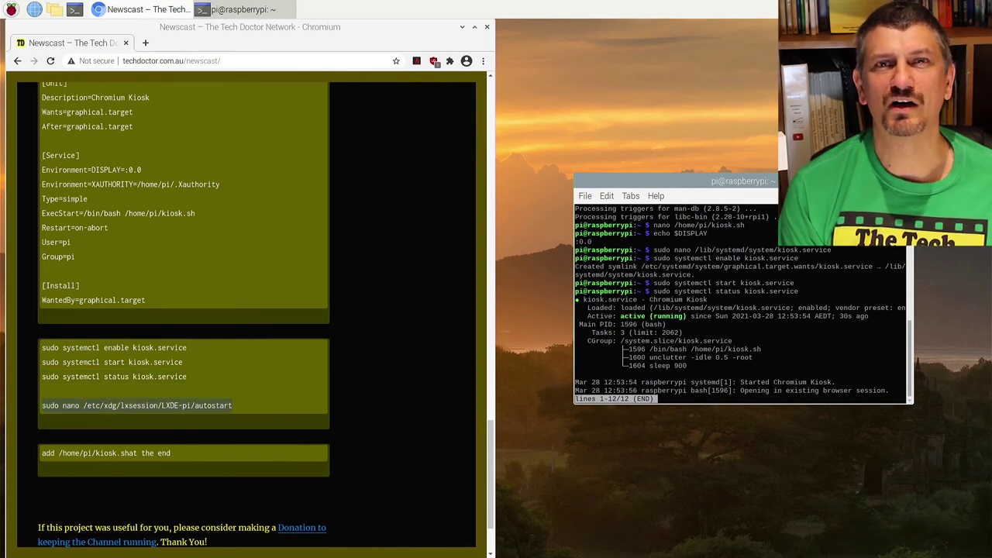
pyautogui.press('q')
pyautogui.rightClick(737, 385)
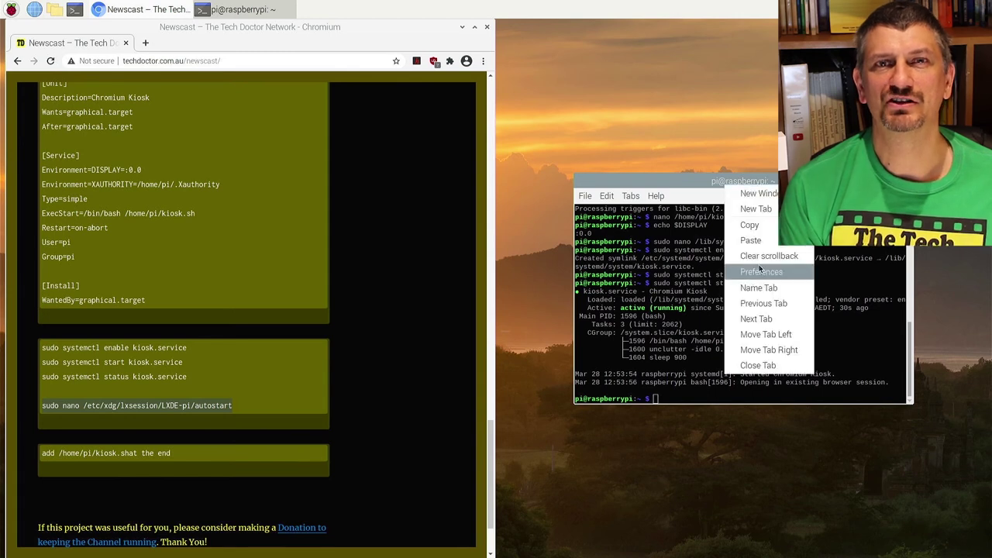
pyautogui.click(751, 240)
pyautogui.press('Return')
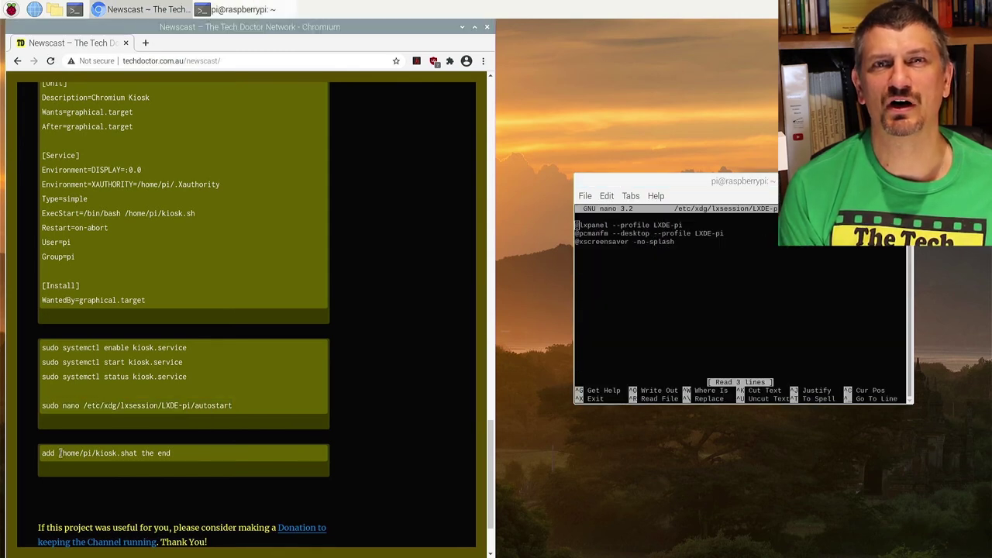
# Copy /home/pi/kiosk.sh from the page and add it as the last line of the autostart file, then save and exit nano
pyautogui.moveTo(58, 453); pyautogui.dragTo(130, 454)
pyautogui.click(673, 260)
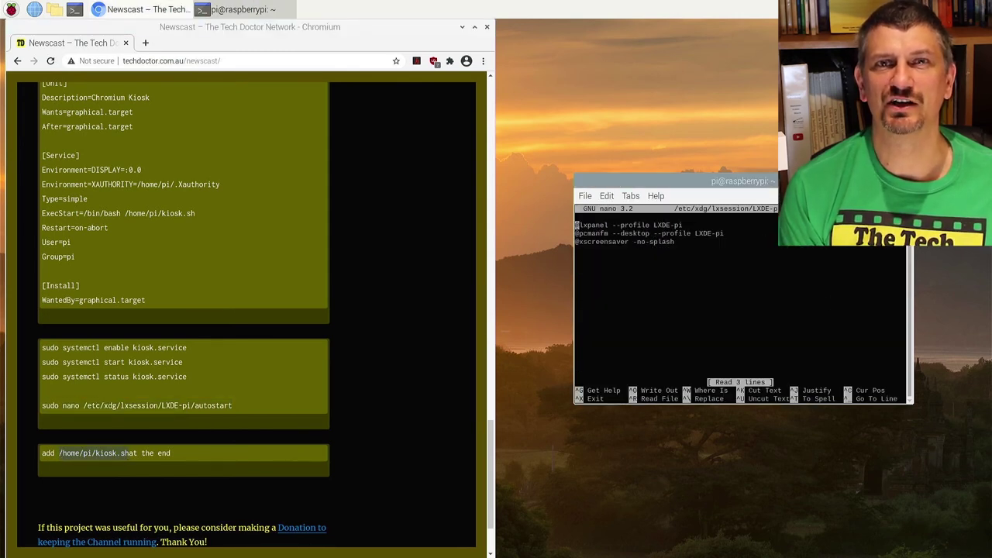
pyautogui.rightClick(673, 260)
pyautogui.click(689, 317)
pyautogui.hotkey('ctrl', 'x')
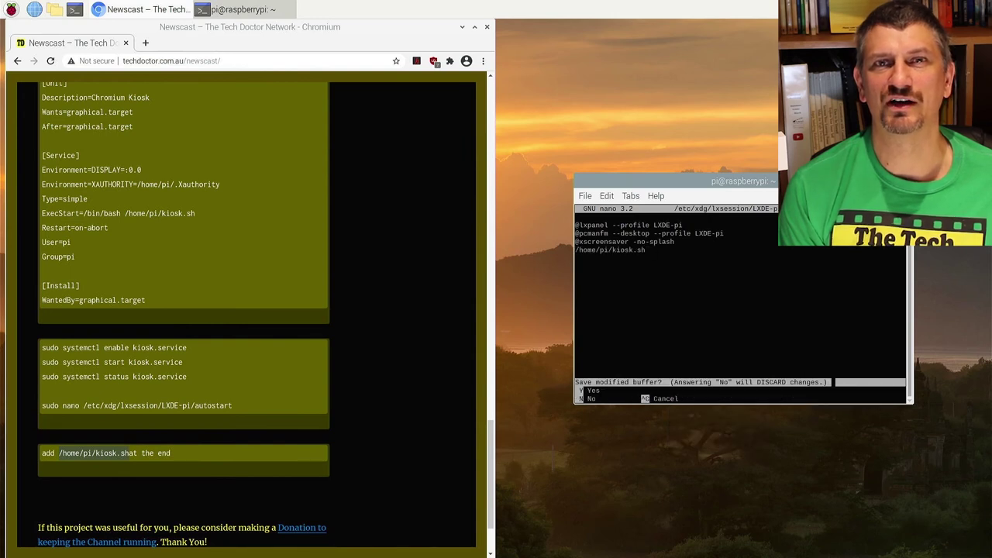
pyautogui.press('y')
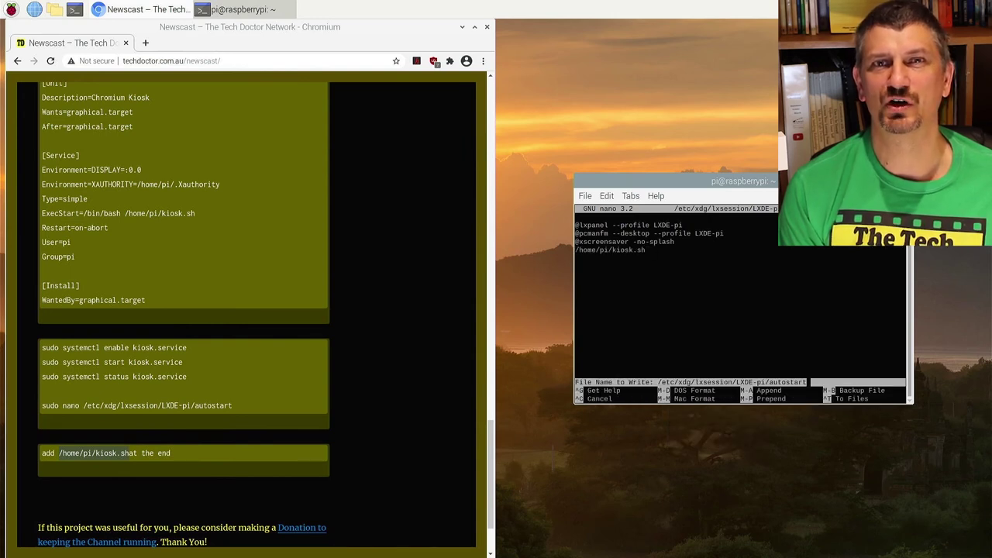
pyautogui.press('Return')
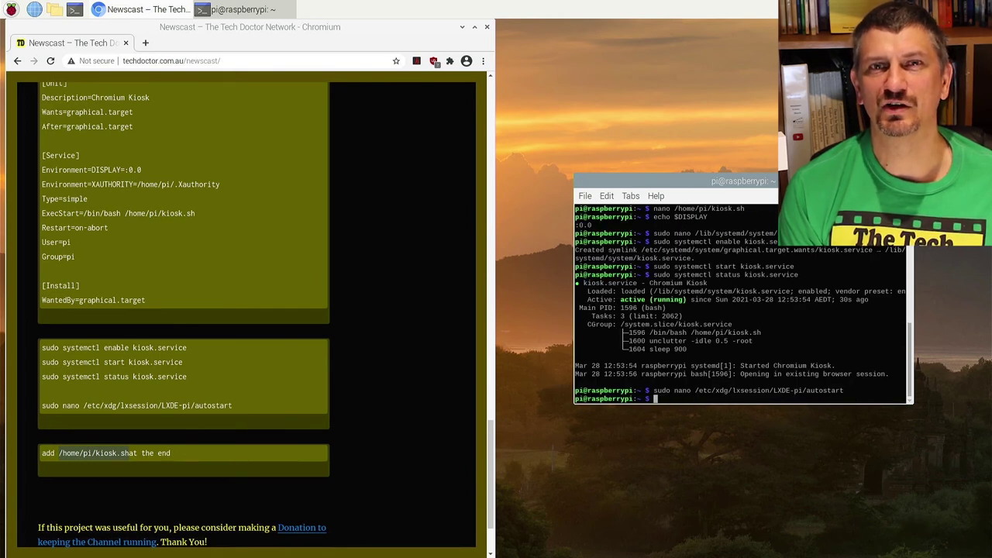
# Close the terminal window and maximise the Chromium window showing the Newscast page
pyautogui.click(907, 180)
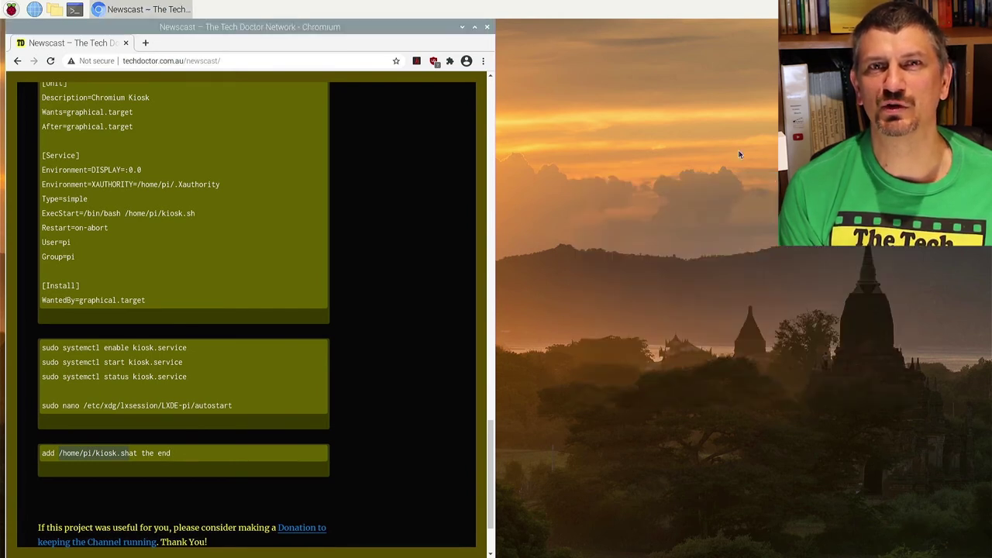
pyautogui.click(475, 26)
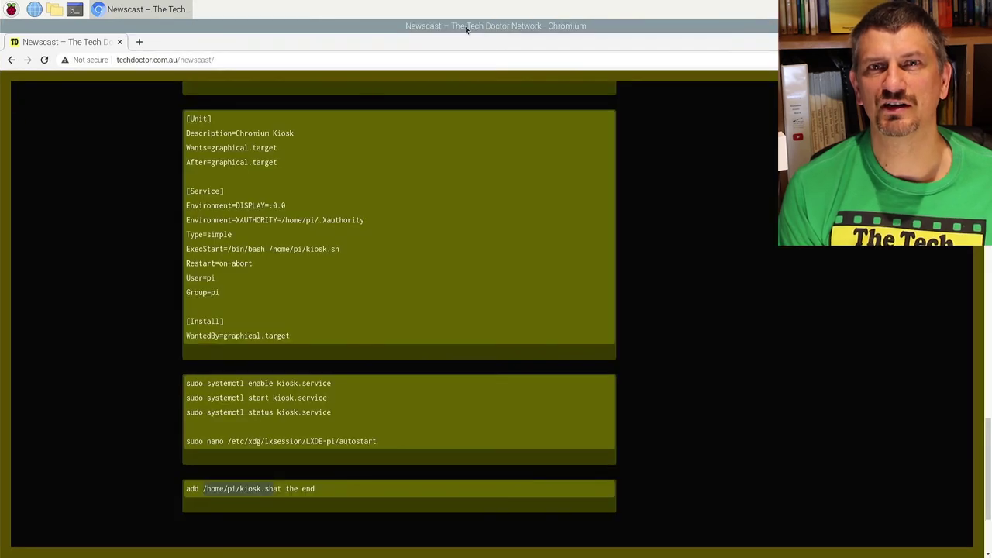
# Open the Raspberry Pi's main application menu
pyautogui.click(12, 9)
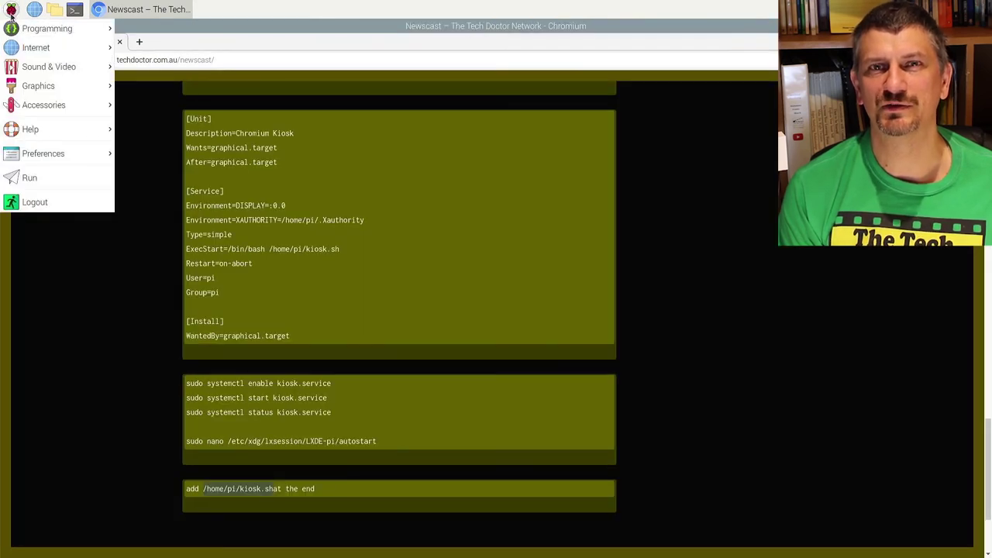